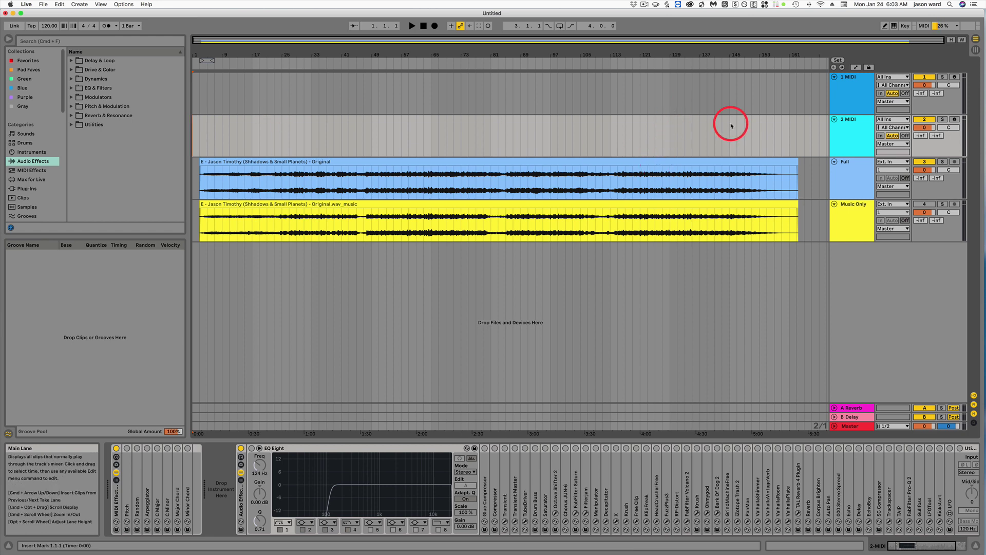
Solo the Full track and play the original song from bar 35, then stop playback
click(943, 162)
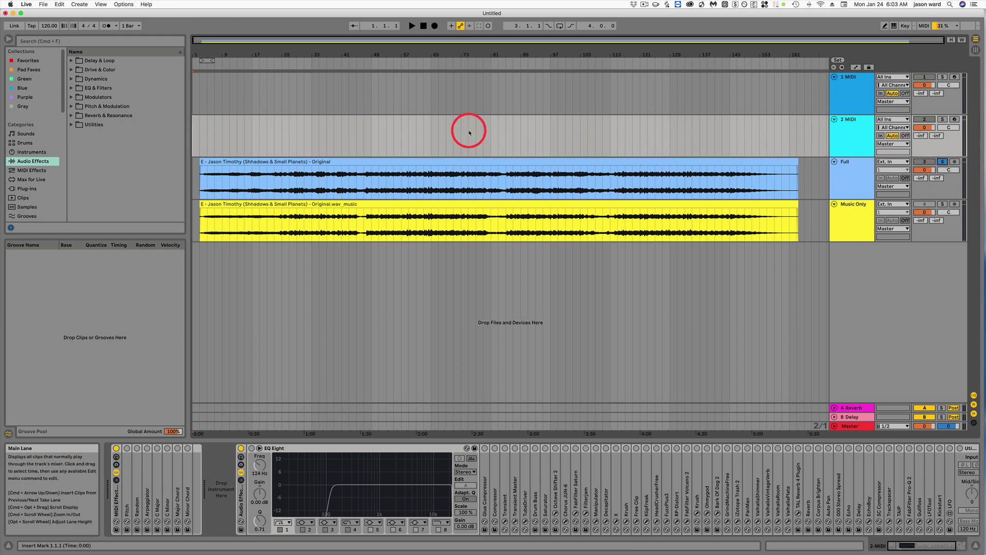
click(217, 186)
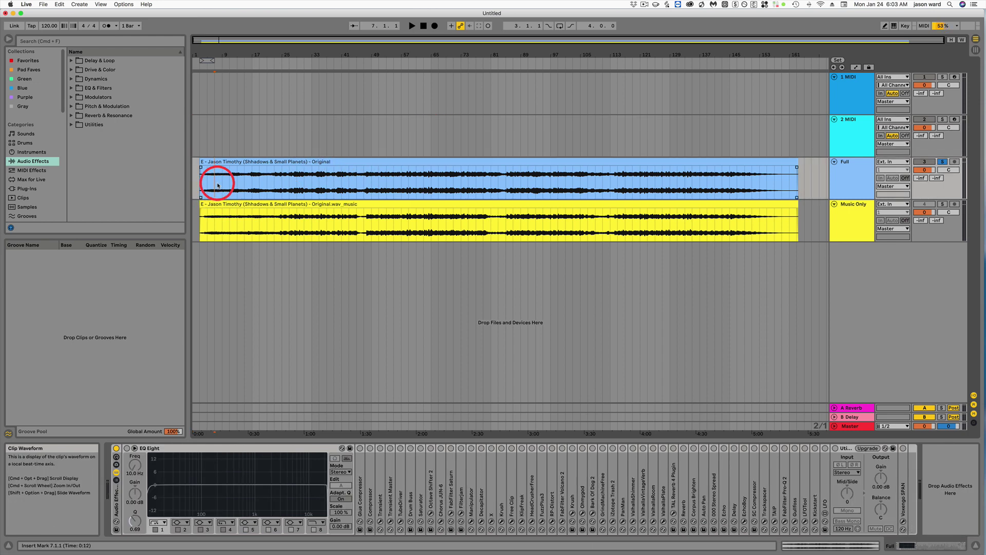
key(space)
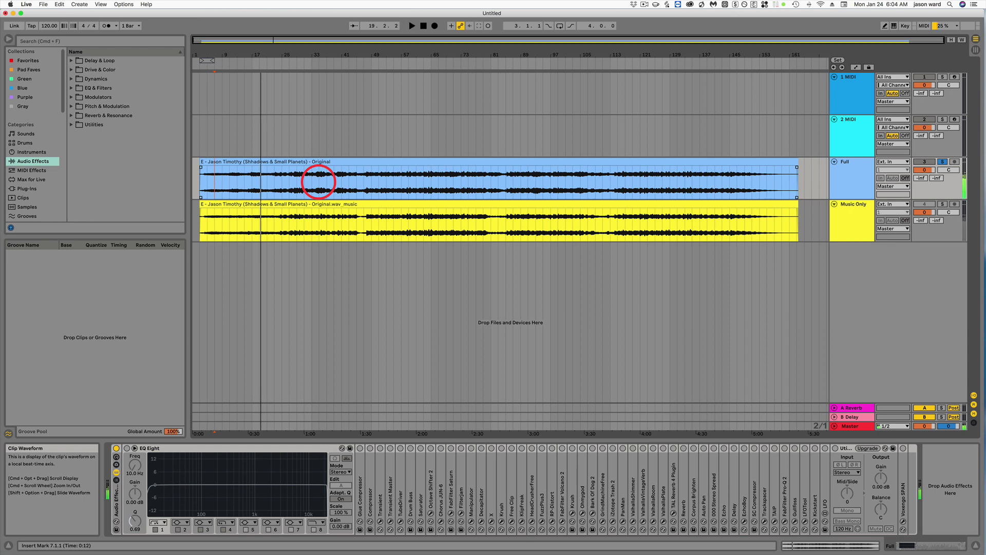
click(319, 182)
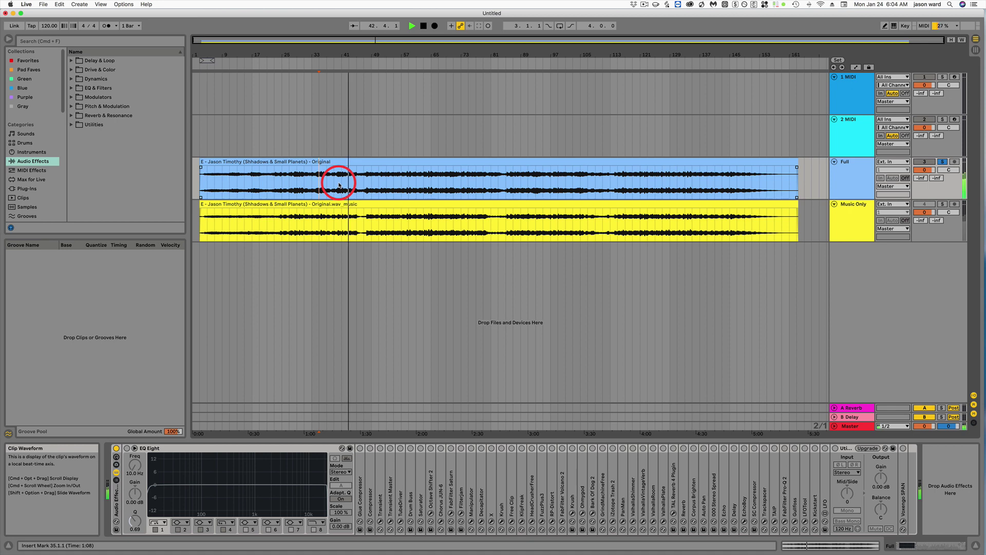
key(space)
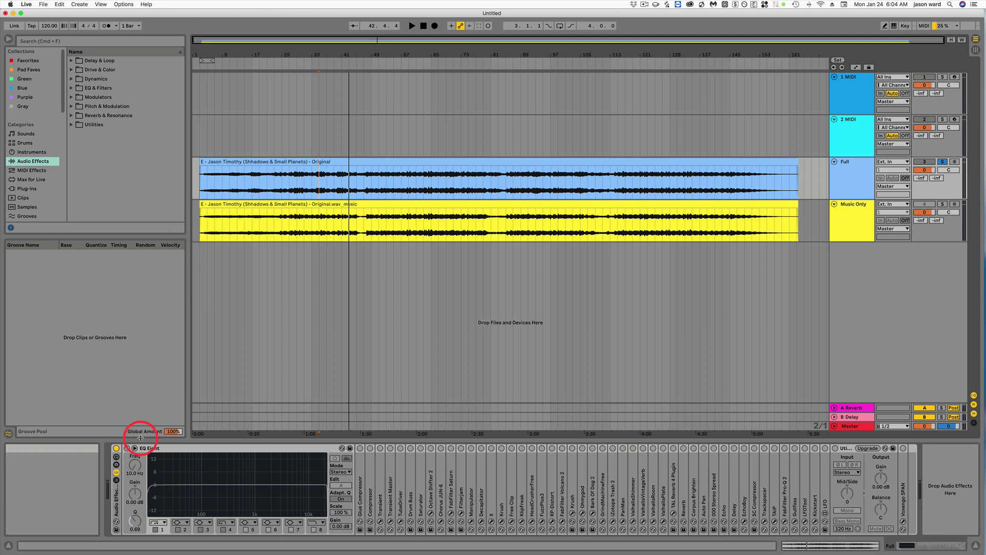
Enable the Full track's EQ Eight, raise the low cut and pull the high cut to about 7 kHz
click(127, 448)
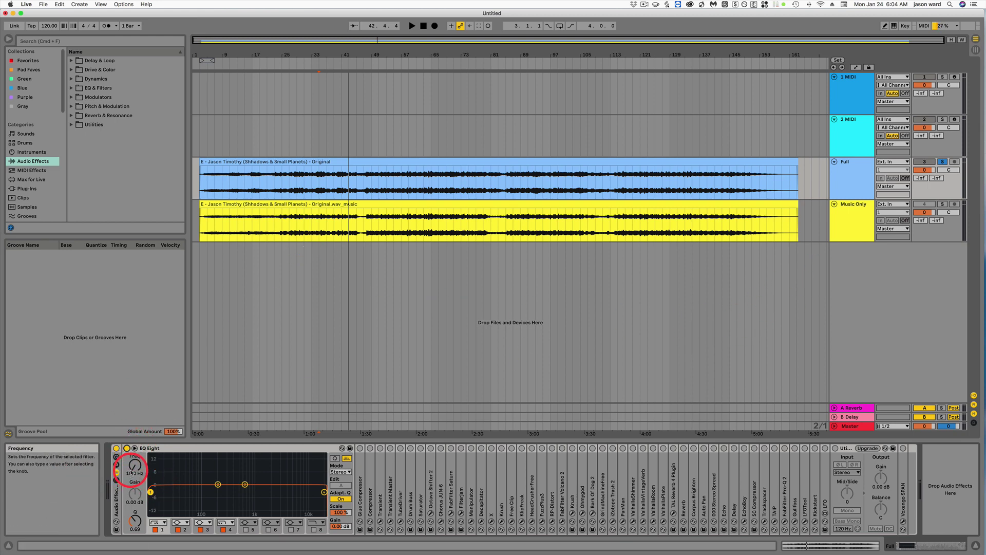
key(space)
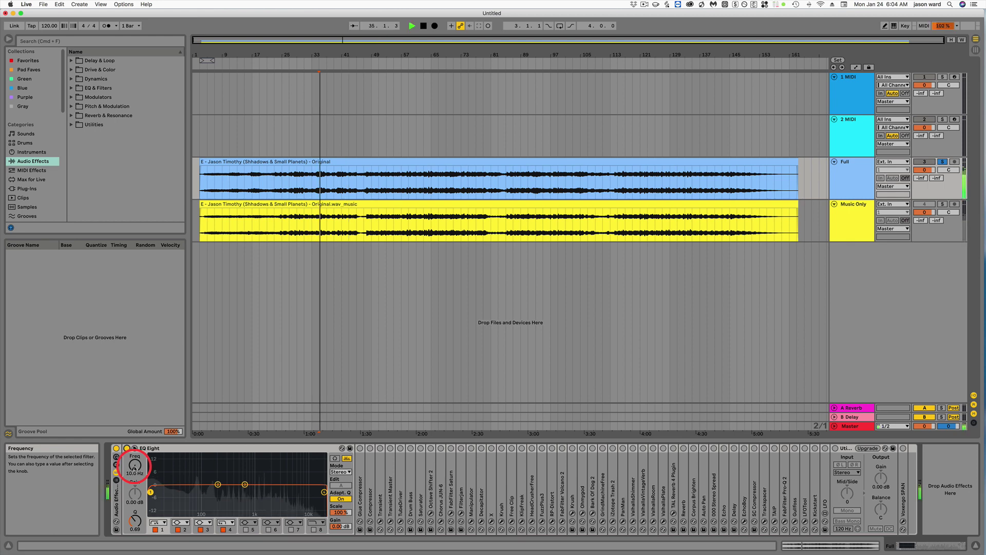
drag(135, 467, 134, 465)
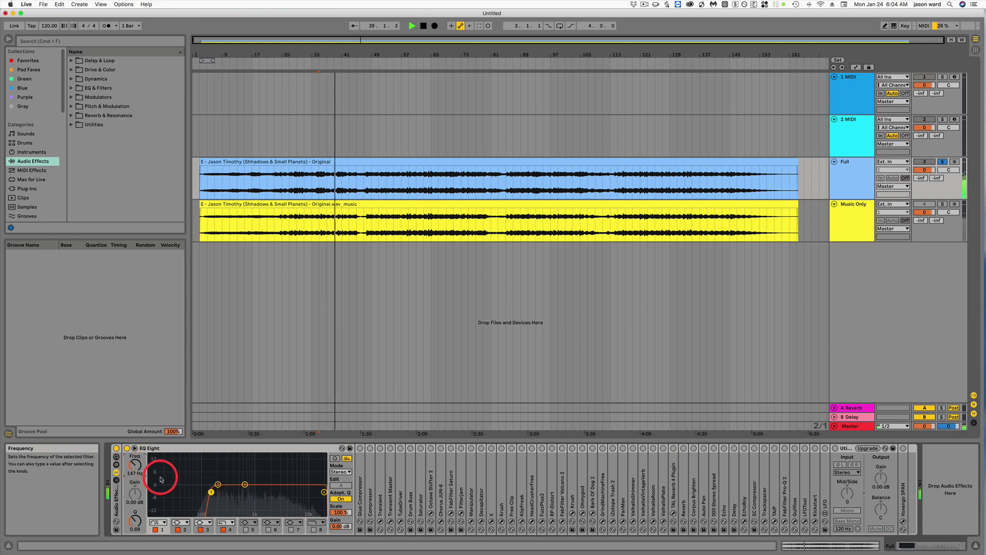
click(324, 492)
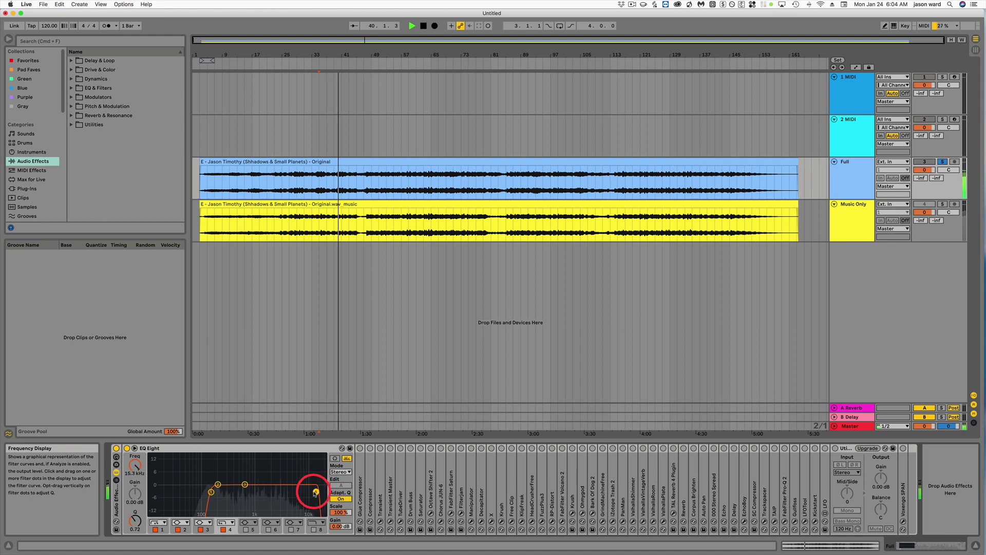
drag(314, 493, 214, 493)
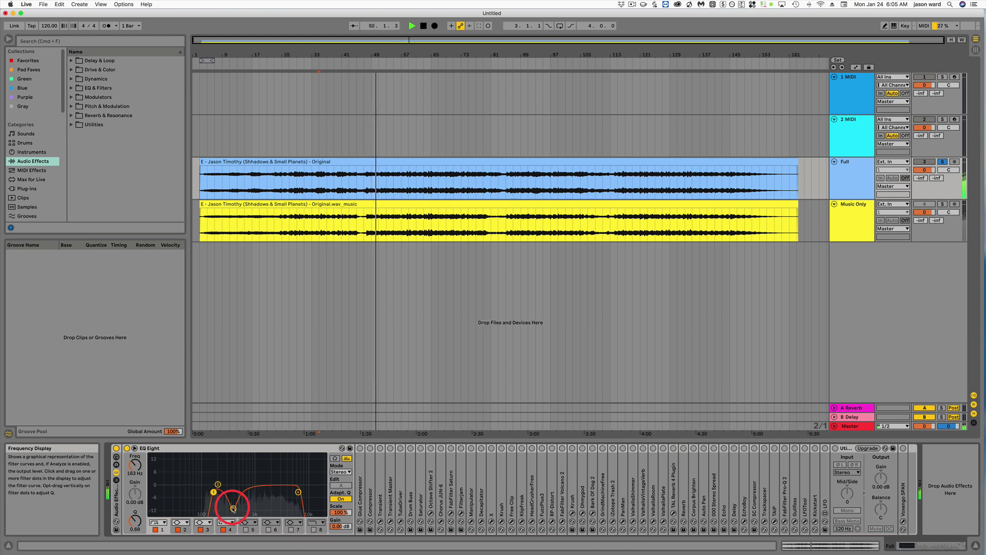
Adjust the dip near 391 Hz, lower band 4 to about 6.39 kHz, then bypass the EQ
click(233, 507)
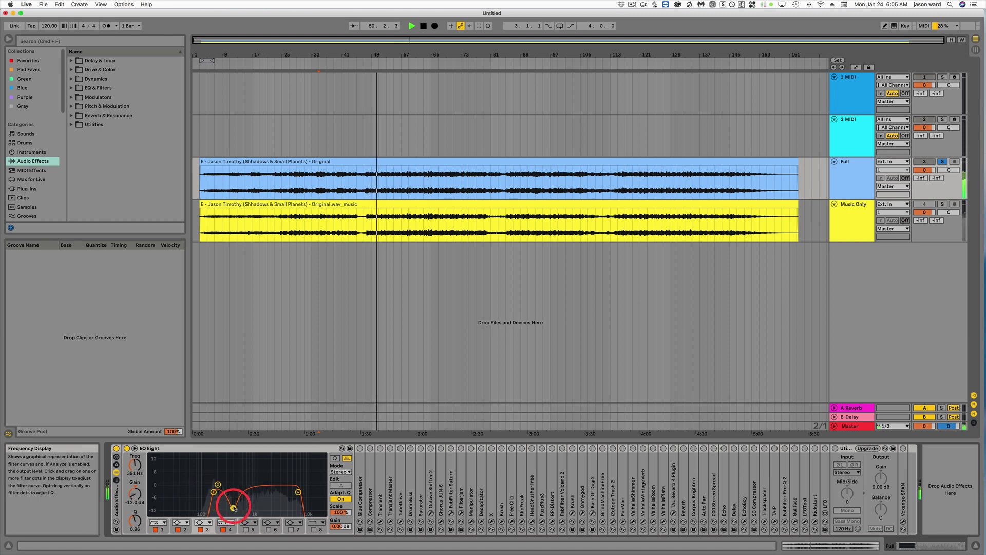
click(298, 492)
drag(298, 494, 297, 495)
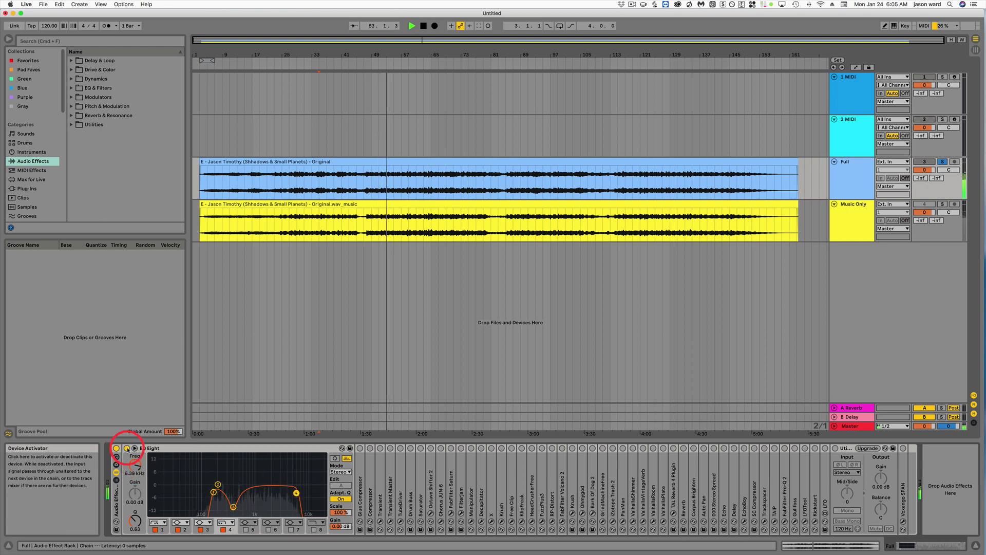
click(127, 448)
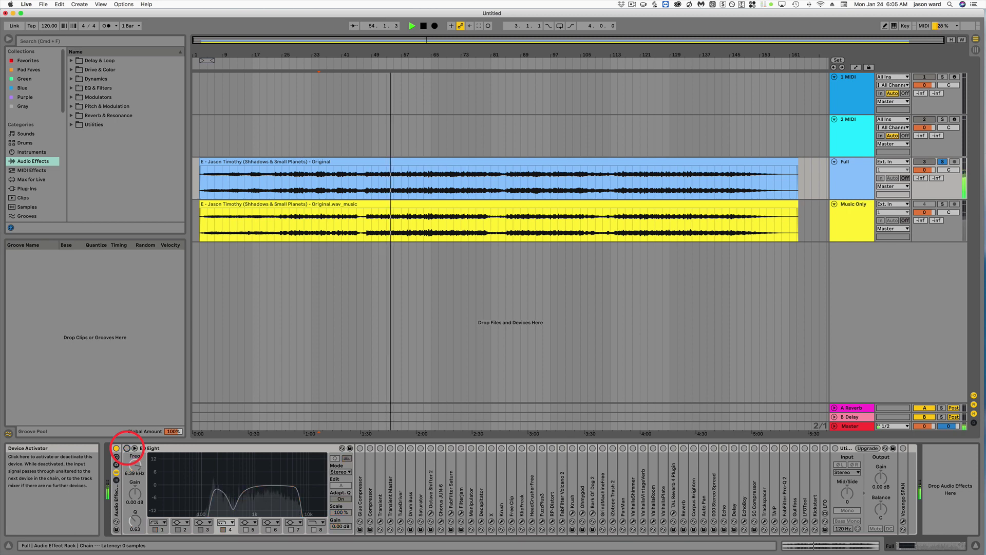
Switch the Full track's EQ Eight back on to listen, then bypass it again
click(127, 447)
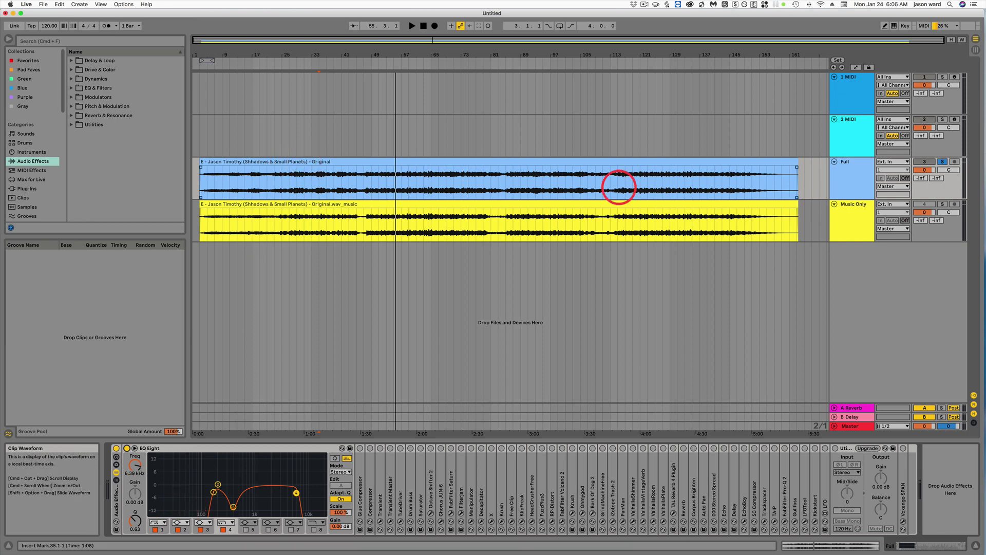
click(128, 449)
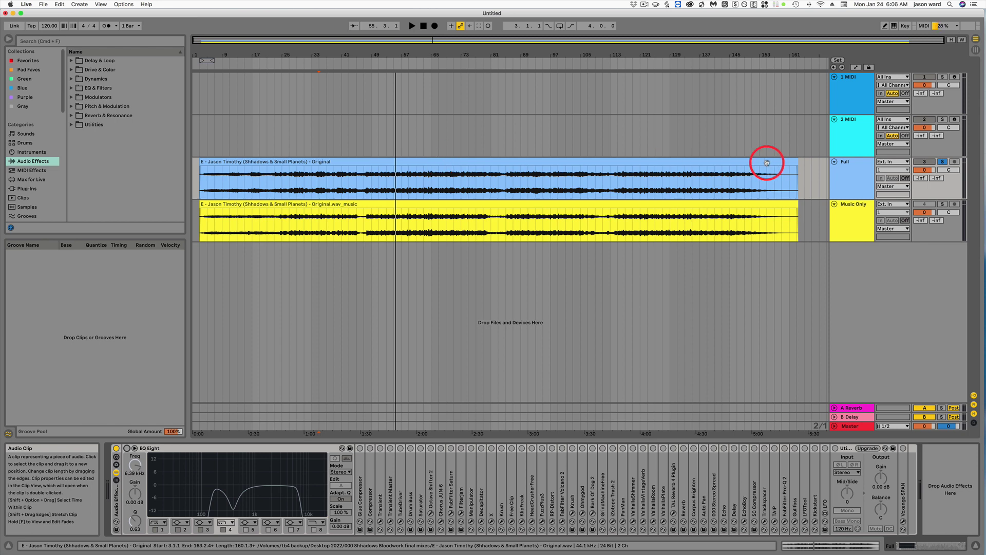
Move the solo from Full to Music Only and play the music-only clip from bar 31
click(943, 162)
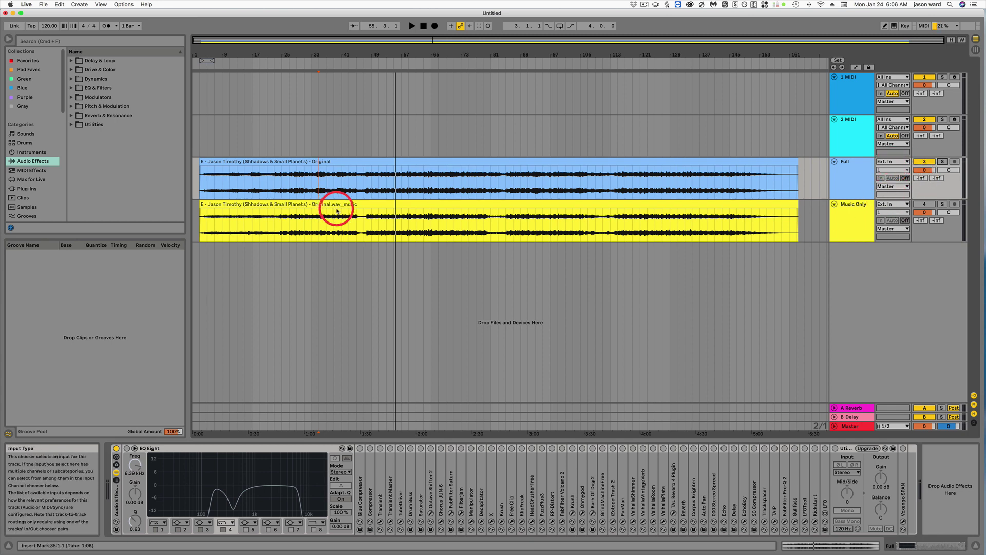
click(942, 204)
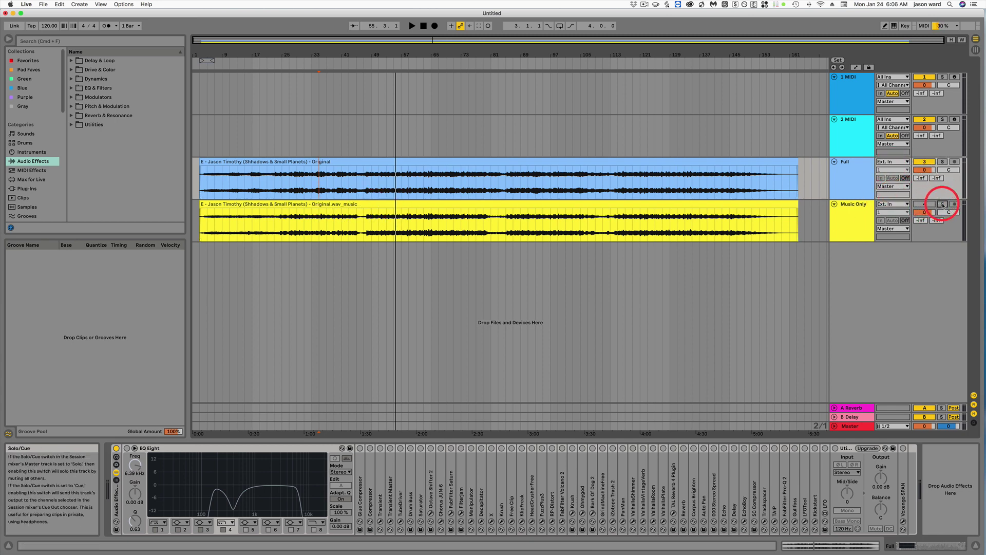
click(303, 222)
key(space)
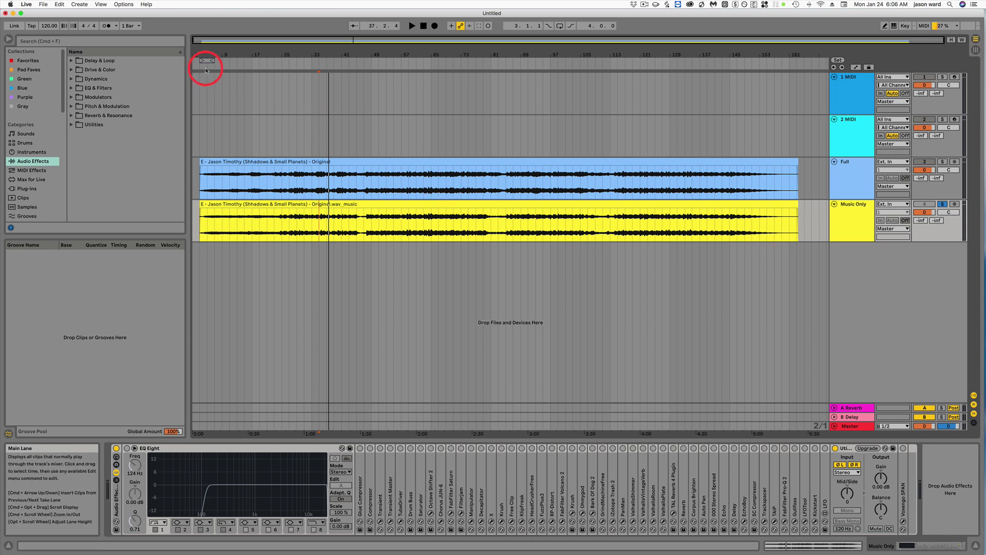
Unsolo Music Only and turn on Ø L and Ø R in its Utility to invert both channels' phase
mouse_move(205, 55)
mouse_down()
mouse_move(369, 55)
mouse_move(221, 48)
mouse_up()
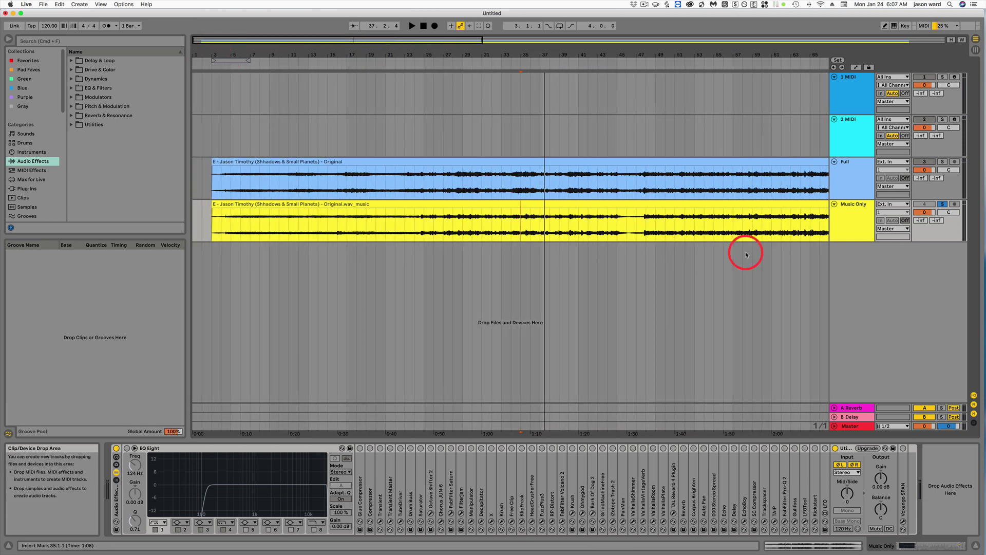
click(942, 204)
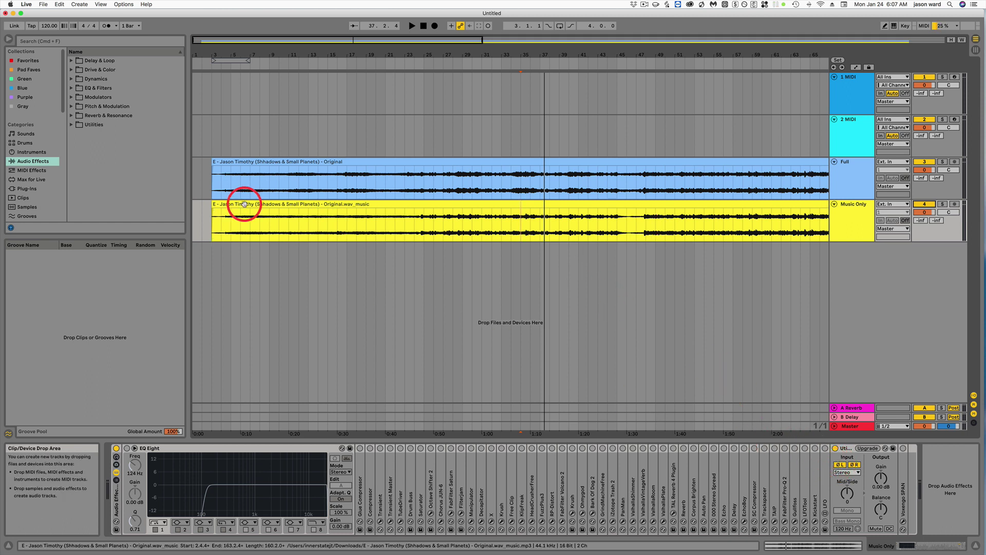
click(845, 455)
click(839, 465)
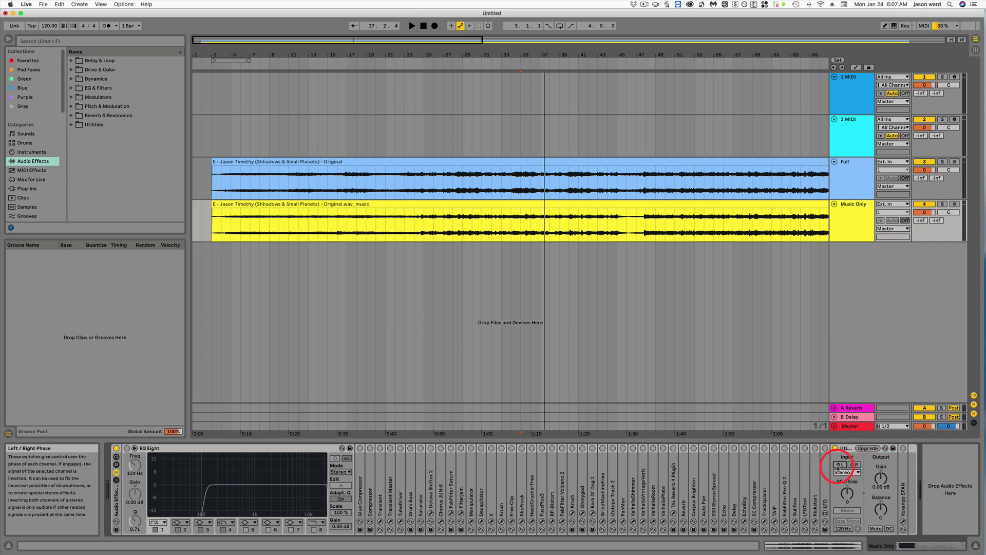
click(854, 464)
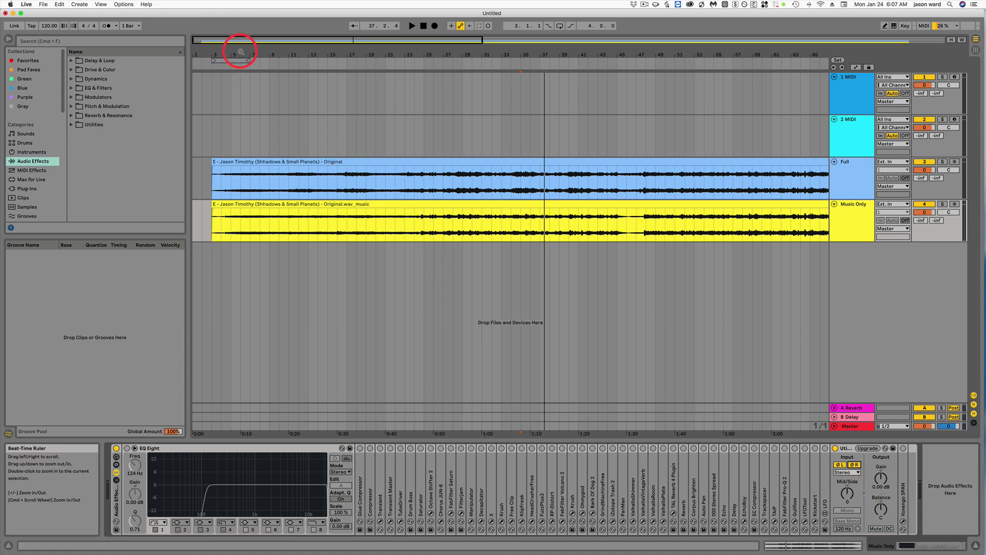
Turn off the Utility's right-channel phase inversion, play around bar 6, and mute Music Only
mouse_move(241, 52)
mouse_down()
mouse_move(337, 60)
mouse_move(451, 48)
mouse_up()
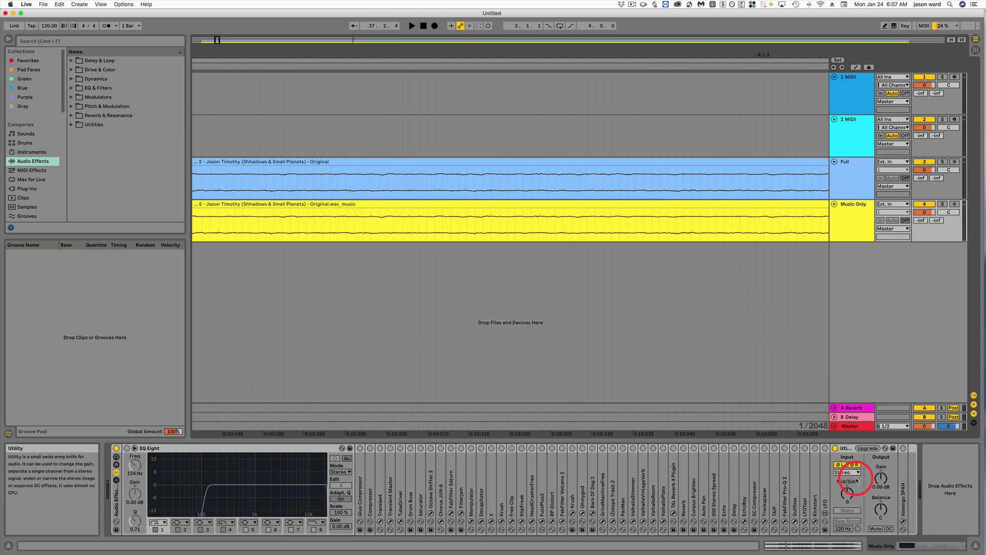
click(381, 217)
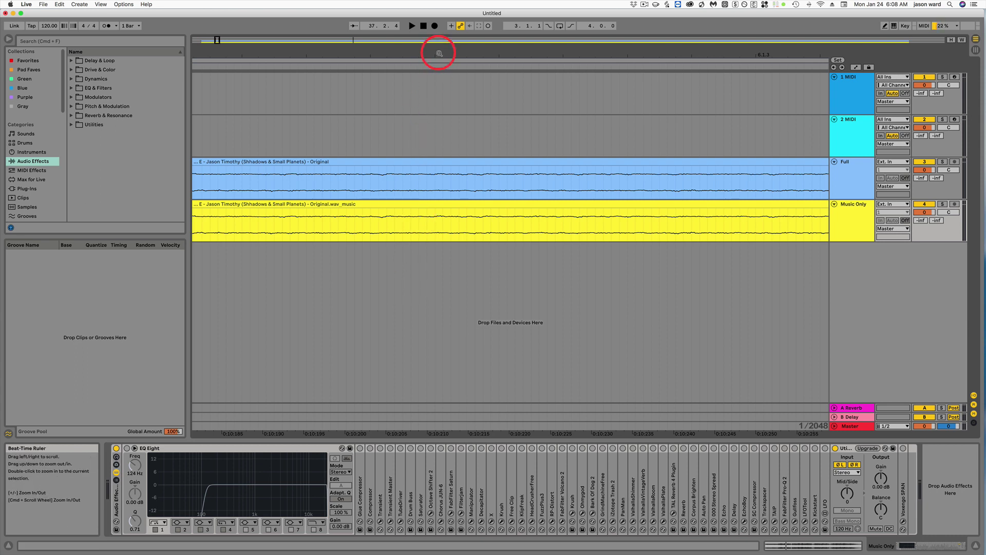
drag(439, 48, 440, 53)
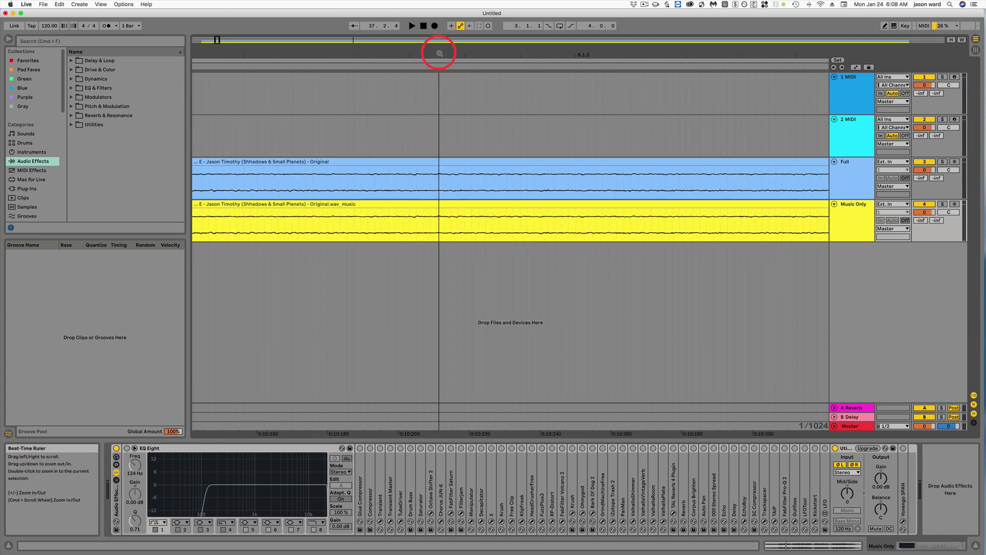
click(855, 465)
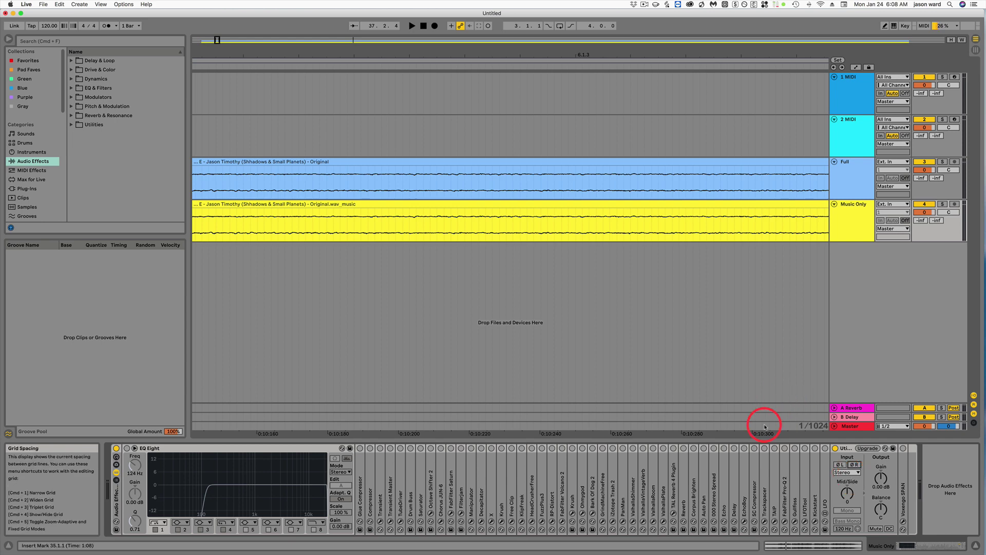
drag(500, 62, 502, 46)
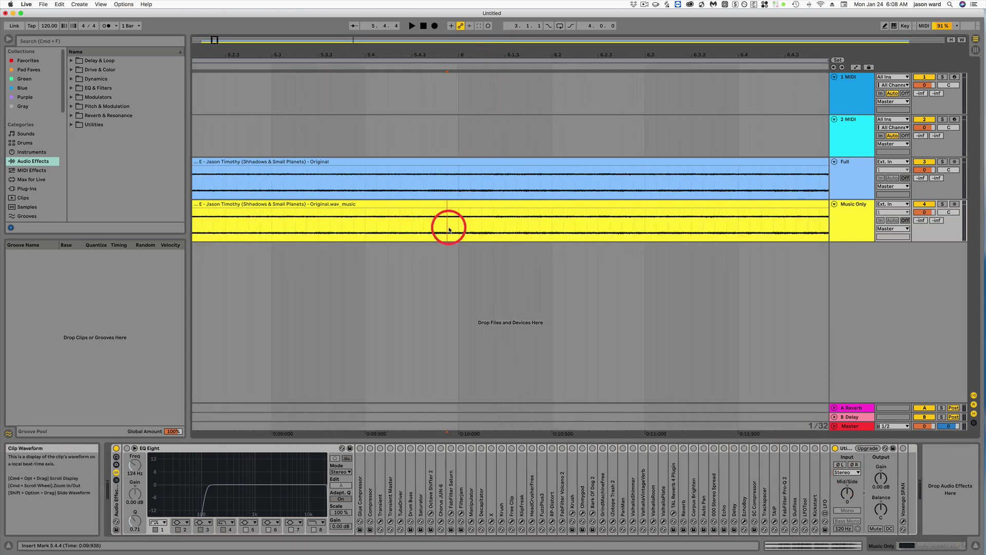
key(space)
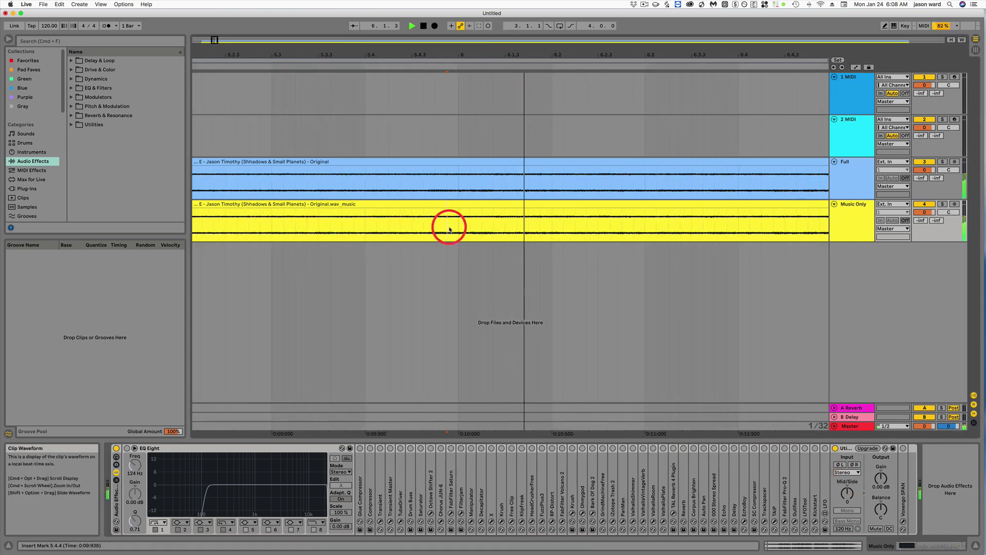
click(925, 204)
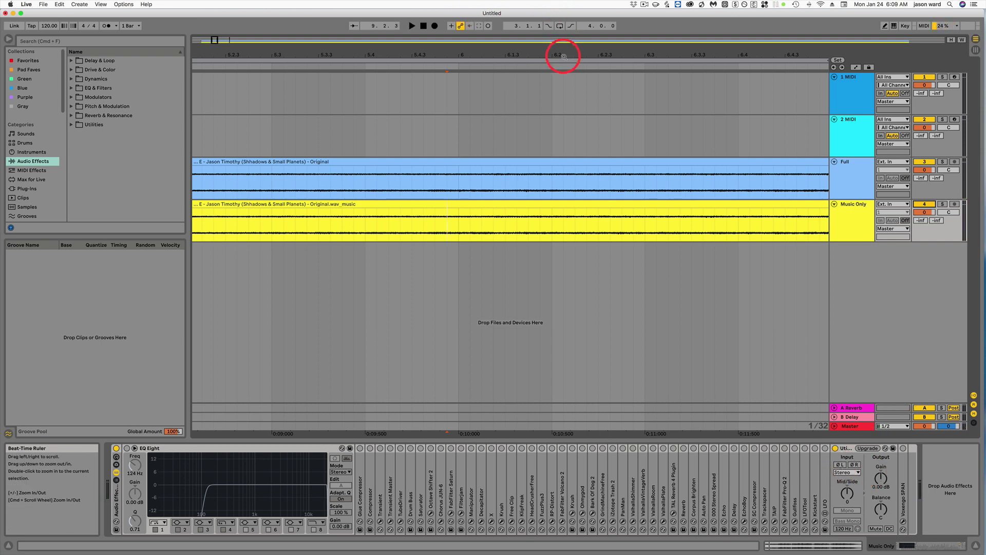
Re-invert both channels' phase, play from 7.3.1, and toggle Music Only off and back on
drag(561, 55, 562, 55)
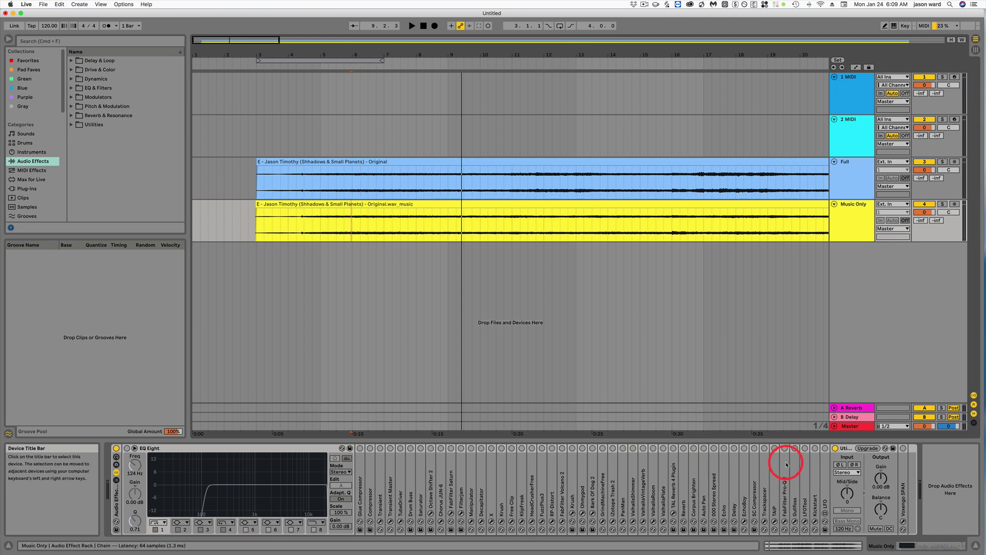
click(840, 464)
click(852, 464)
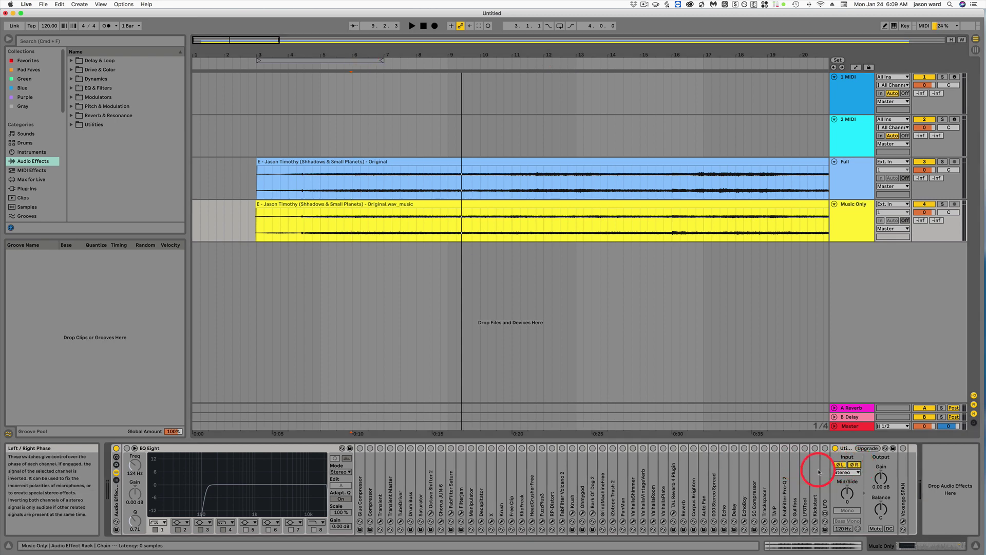
click(400, 226)
key(space)
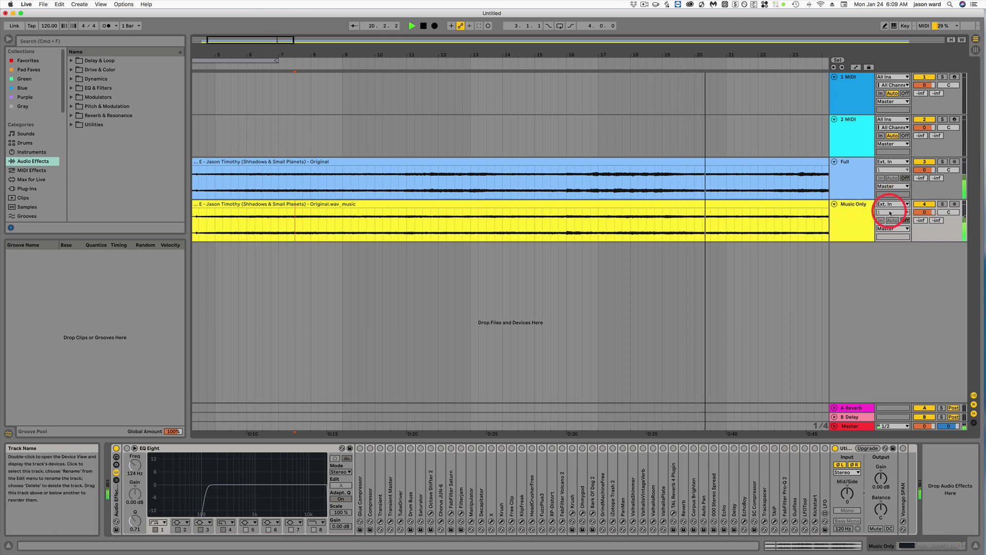
click(924, 204)
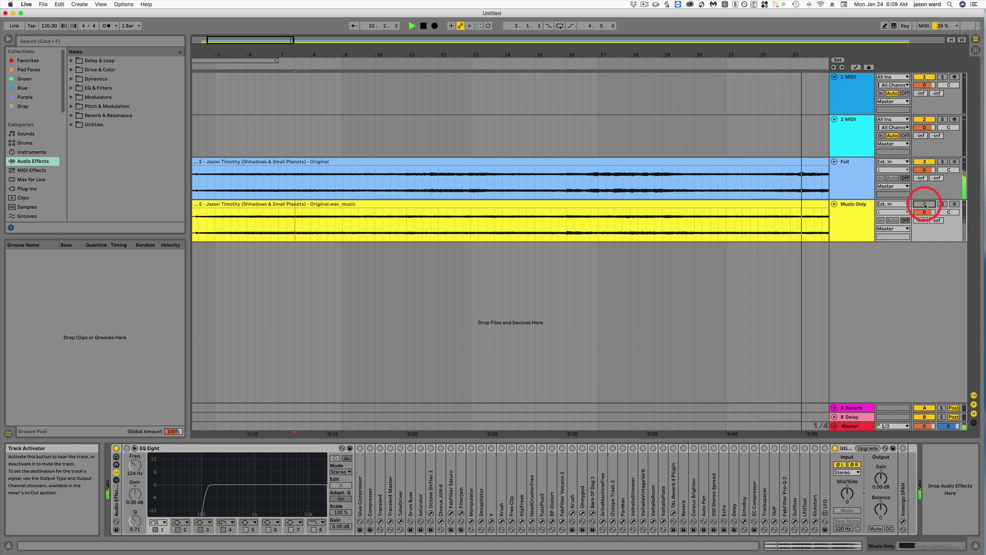
click(925, 204)
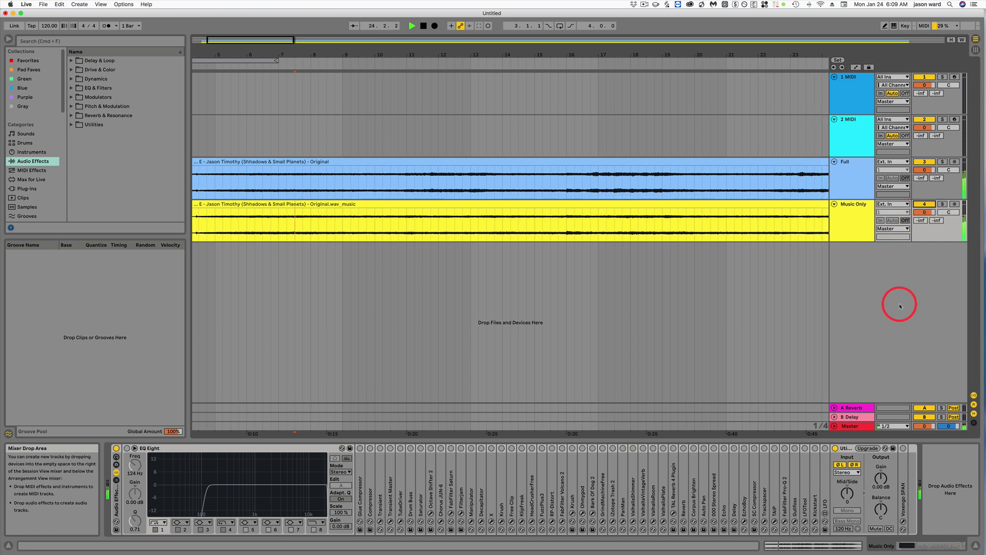
Stop playback, zoom out to the whole song, and select the Full and Music Only clips
key(space)
drag(529, 45, 304, 49)
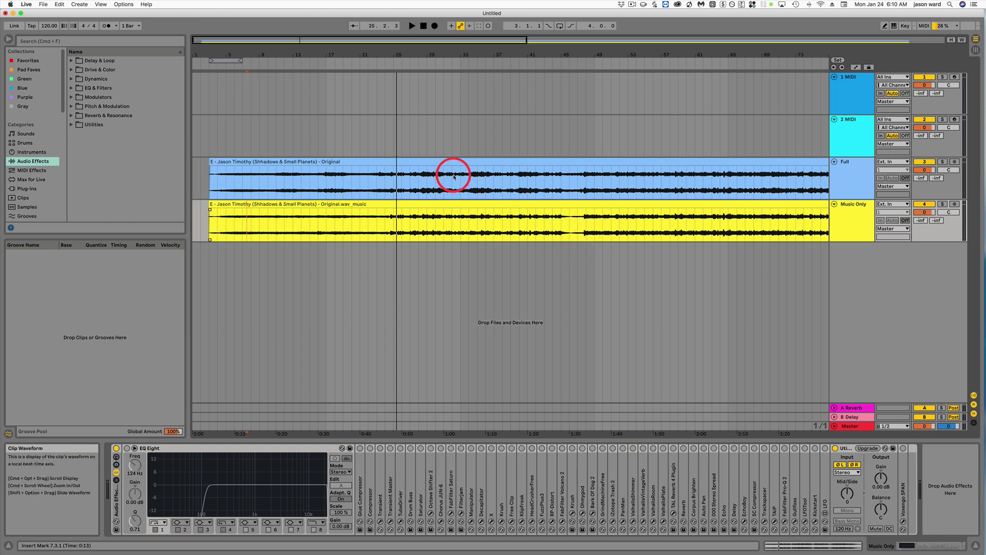
click(418, 161)
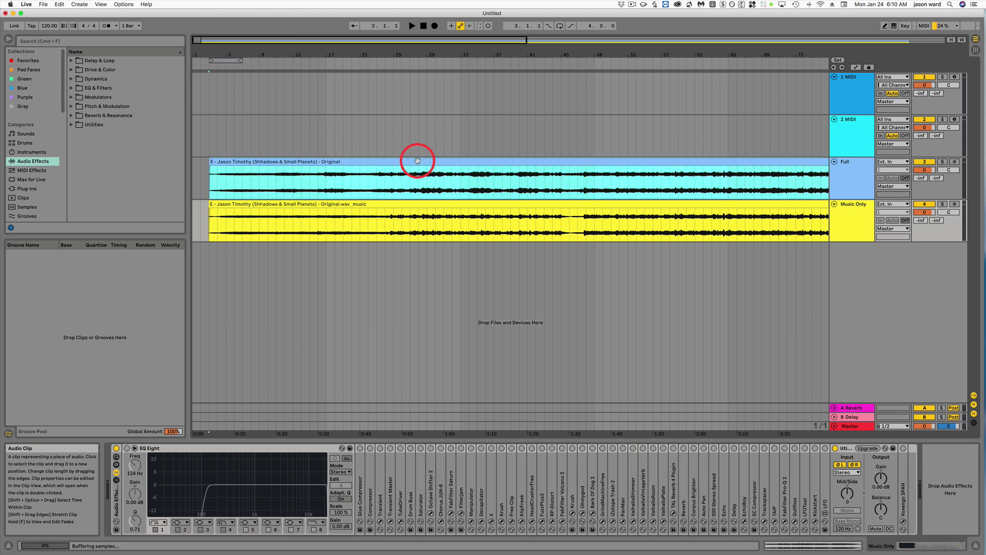
click(420, 203)
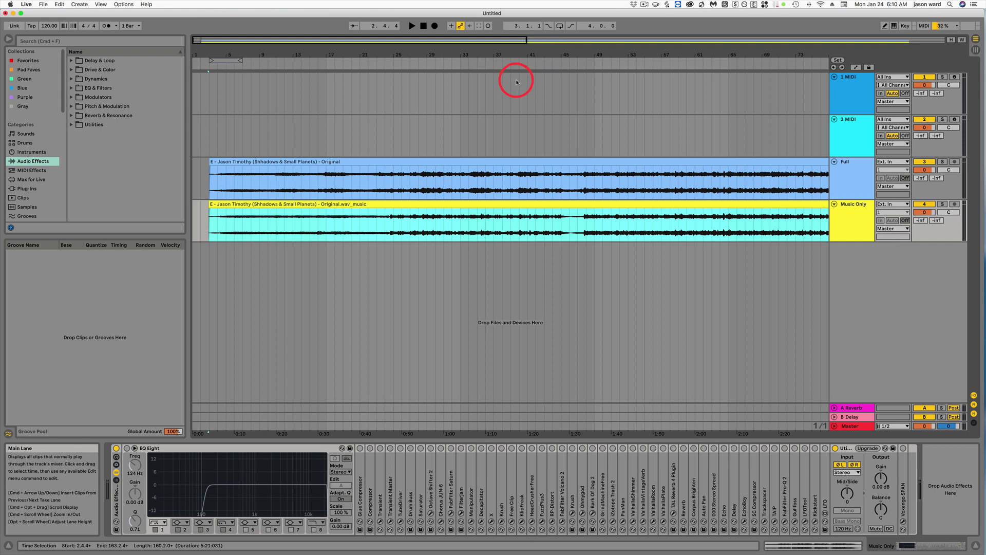
Compare the LALAL.AI previews with the vocalremover.org result in Chrome, then switch to RipX DeepAudio
key(super+Tab)
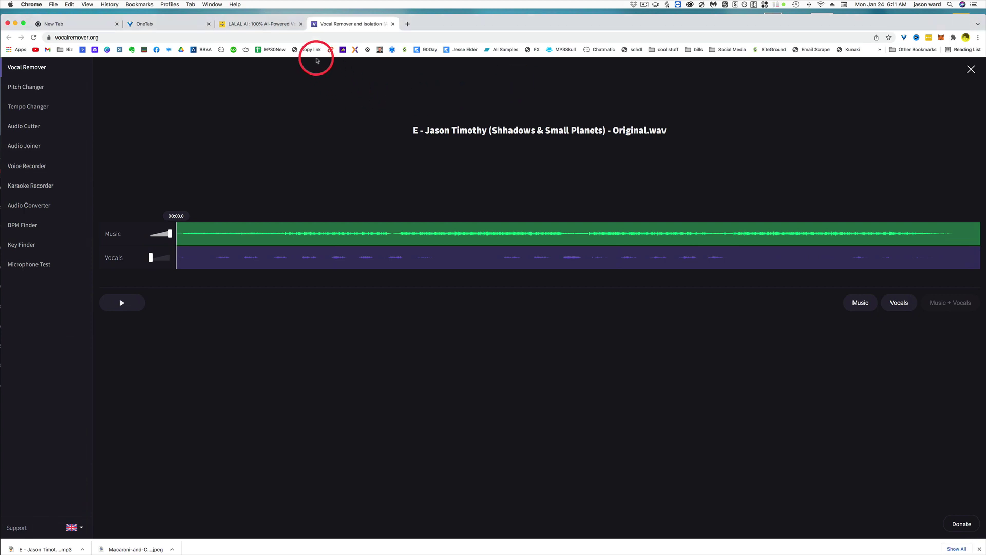
click(231, 24)
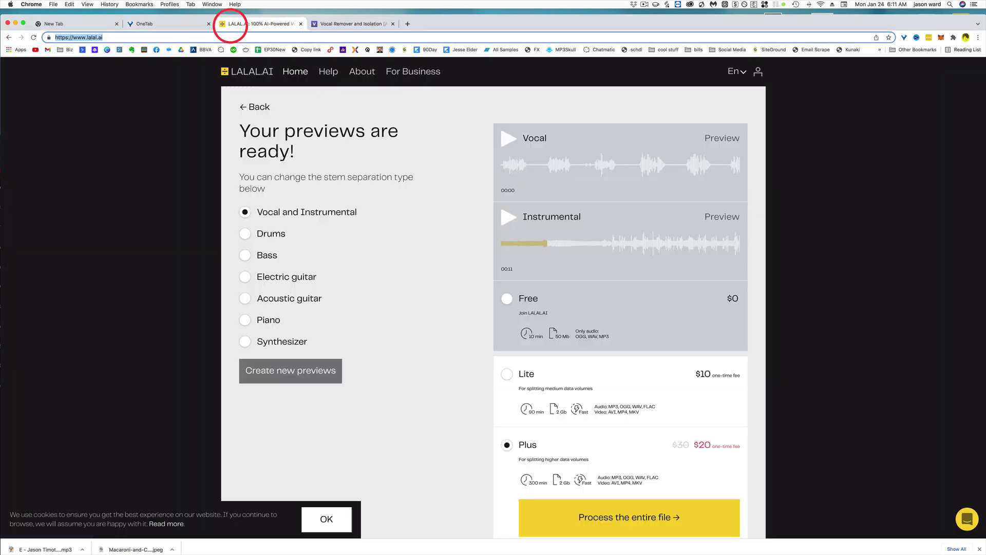
click(358, 24)
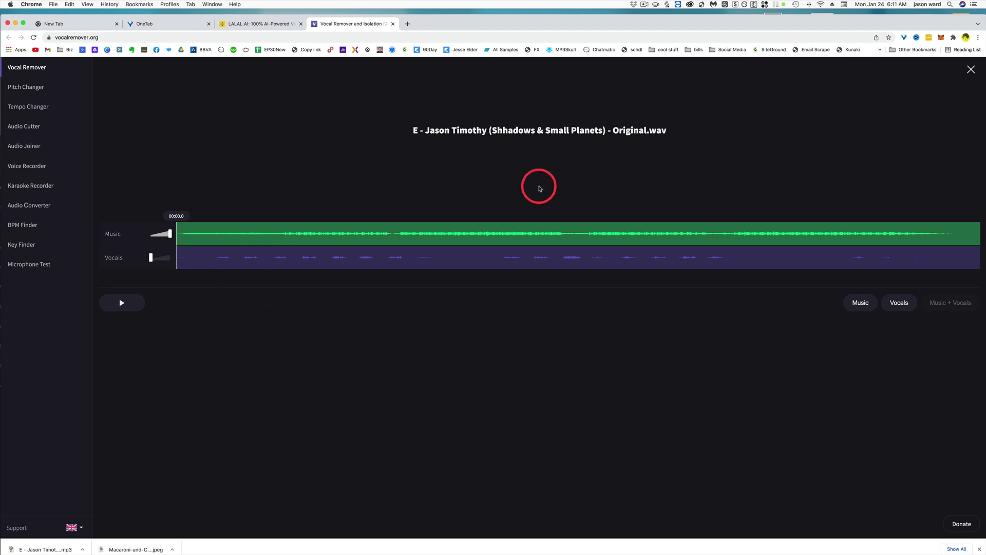
click(256, 24)
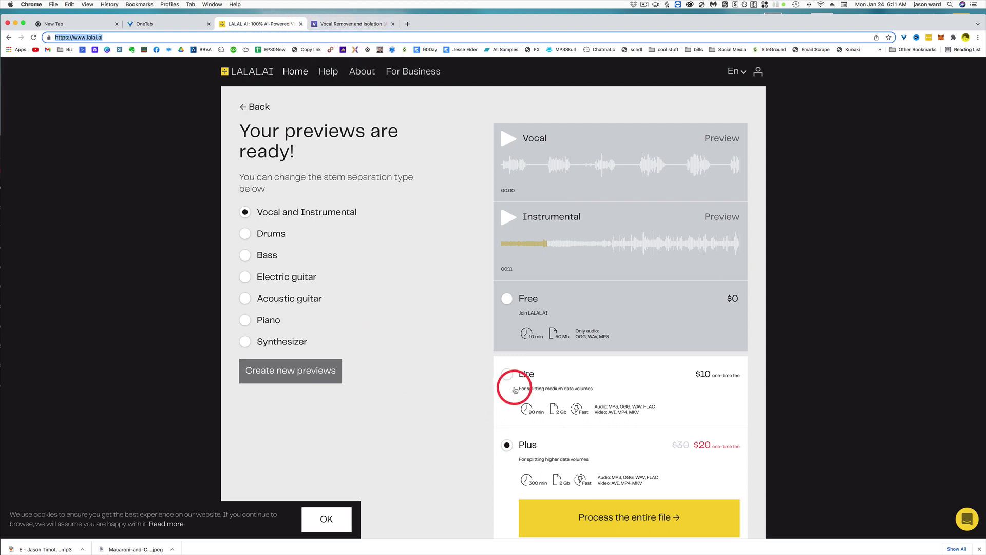
key(super+Tab)
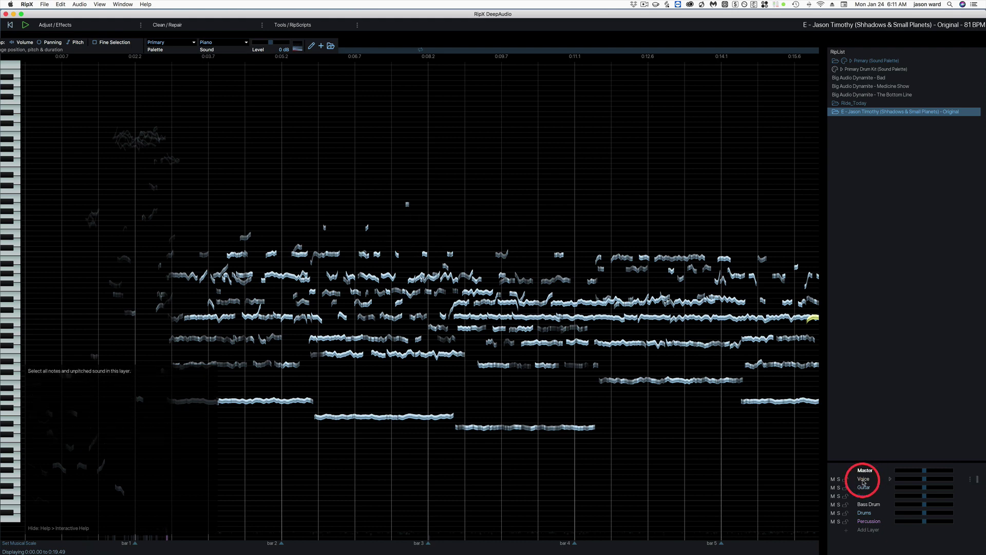
Select the Bass and Percussion layers in RipX, then return to Ableton Live
click(860, 497)
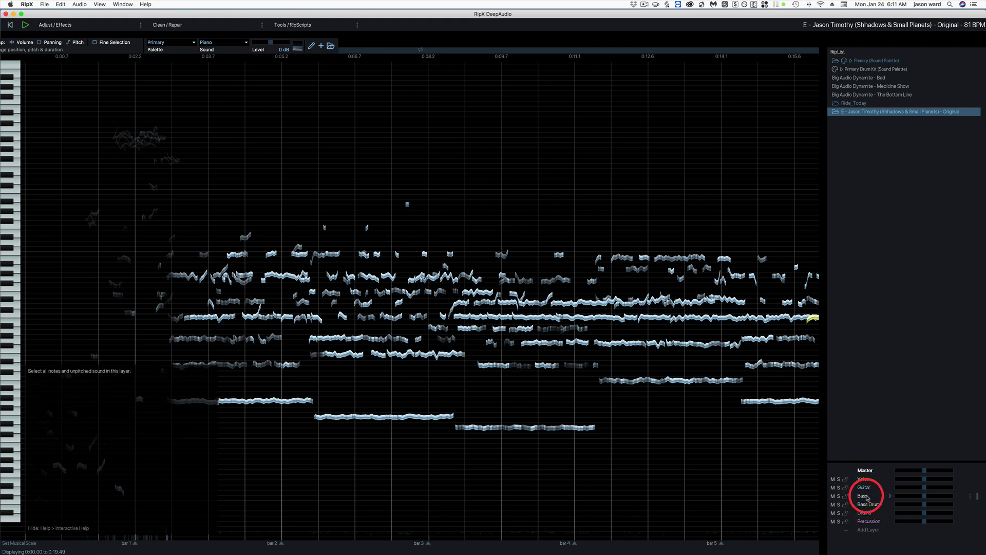
super+click(868, 523)
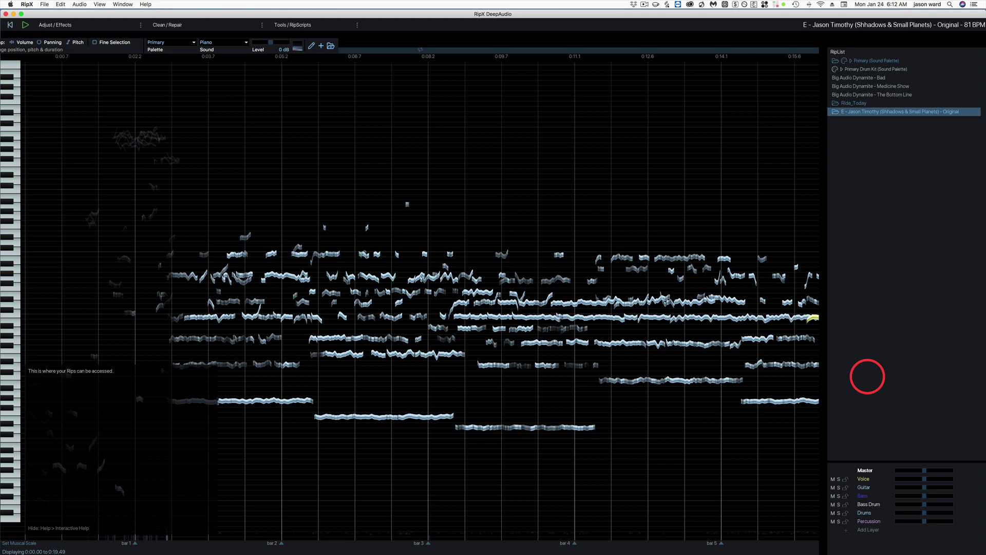
key(ctrl+Left)
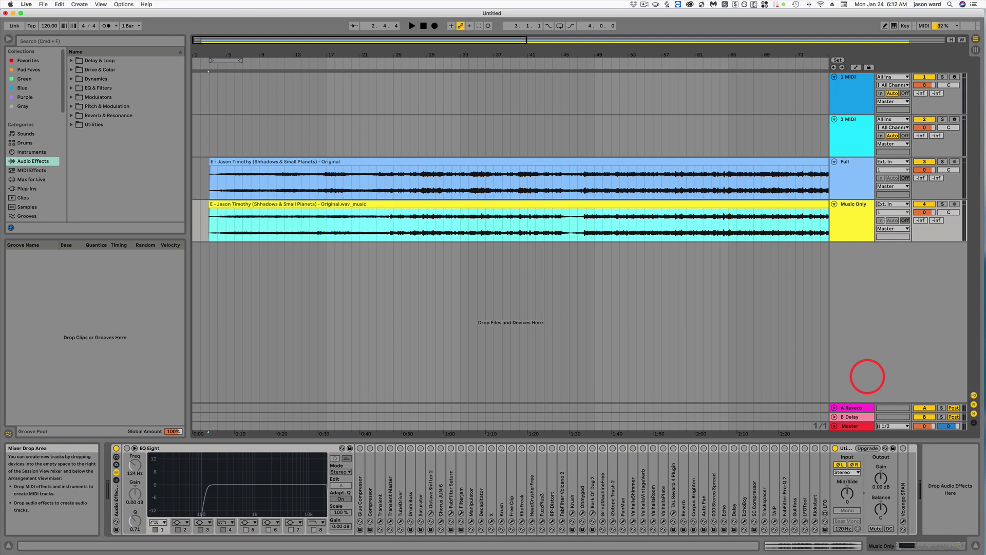
In the incognito window, start a vocalremover.org upload of the song WAV, cancel it, and return to LALAL.AI
key(ctrl+Left)
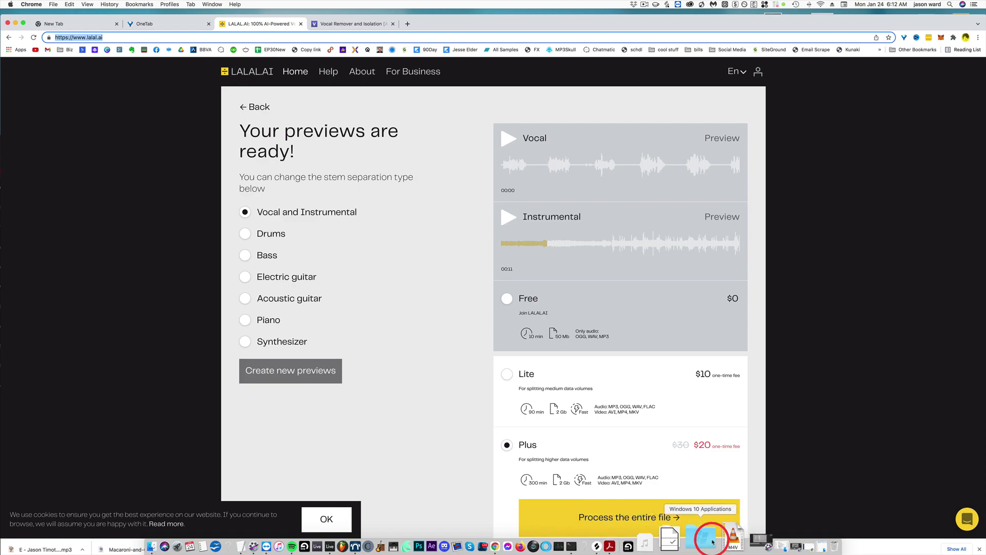
key(super+grave)
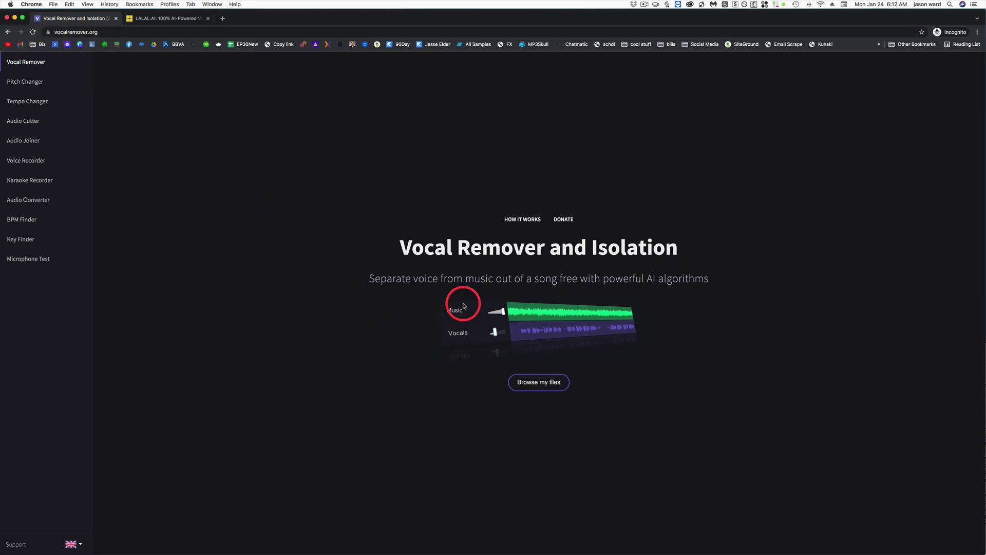
click(540, 386)
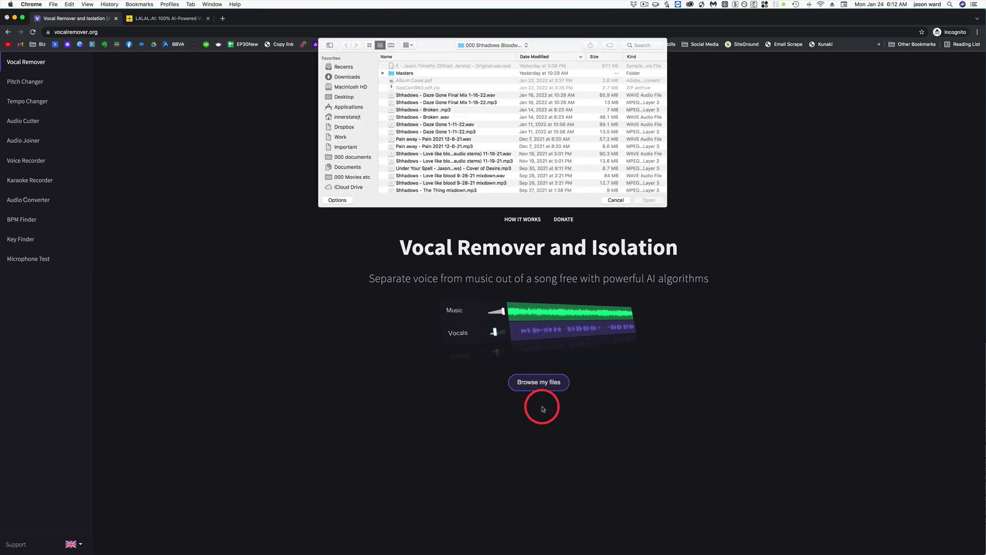
click(424, 189)
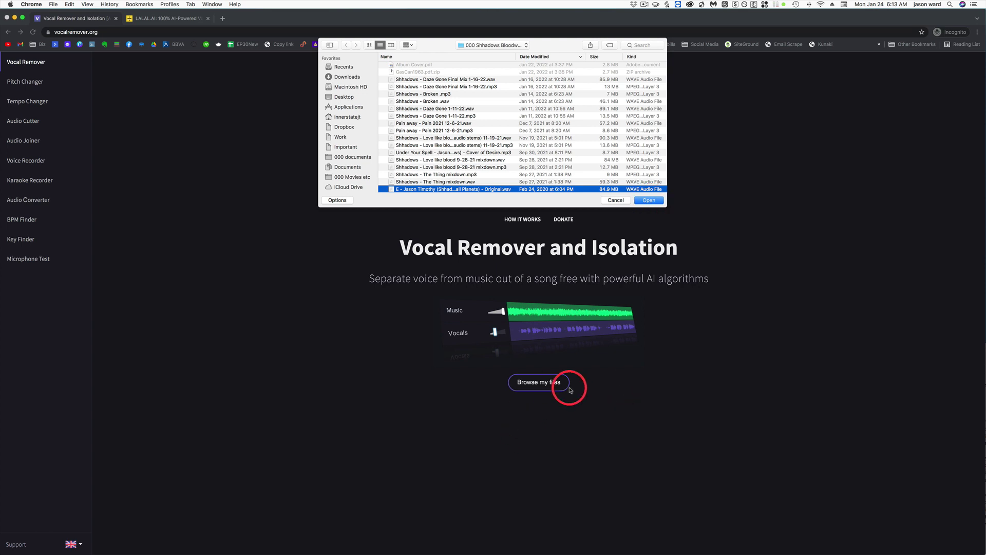
click(611, 200)
click(160, 19)
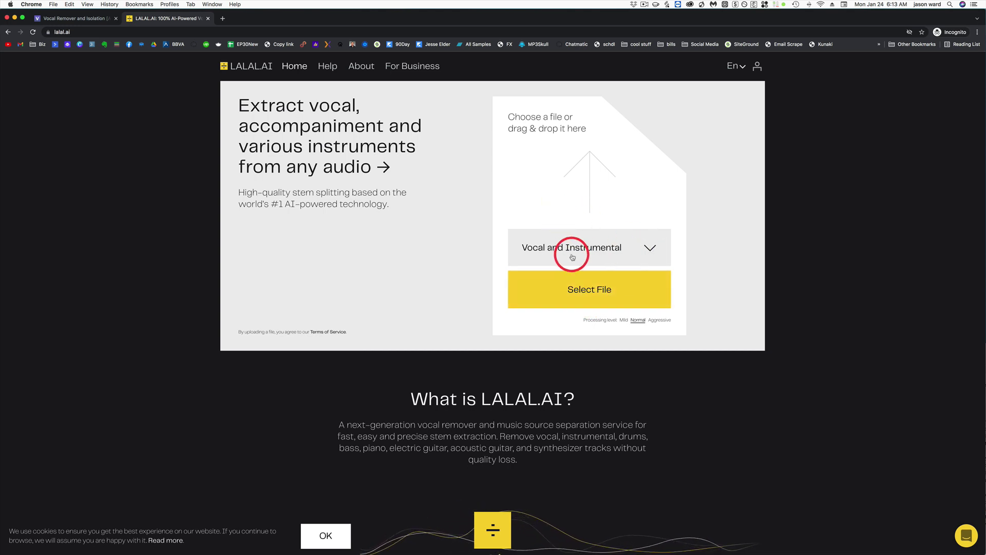
Keep Vocal and Instrumental as the separation type, then minimize the incognito window and raise the LALAL.AI window
click(650, 248)
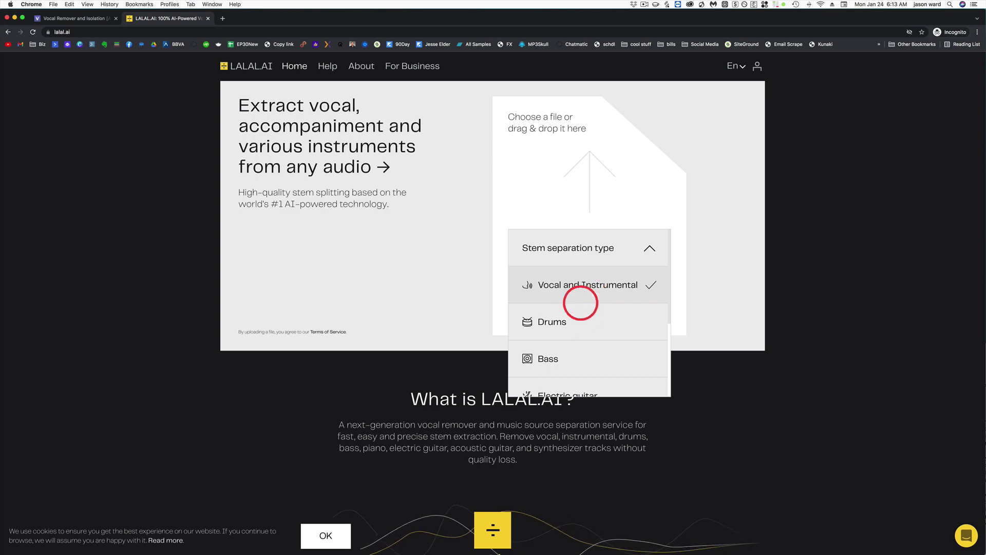
click(627, 248)
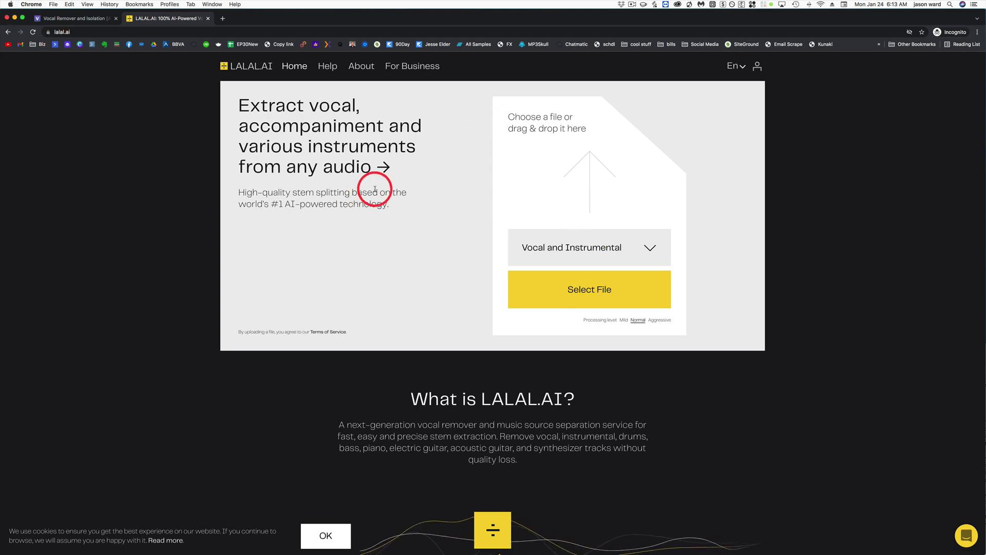
click(15, 18)
drag(428, 178, 429, 2)
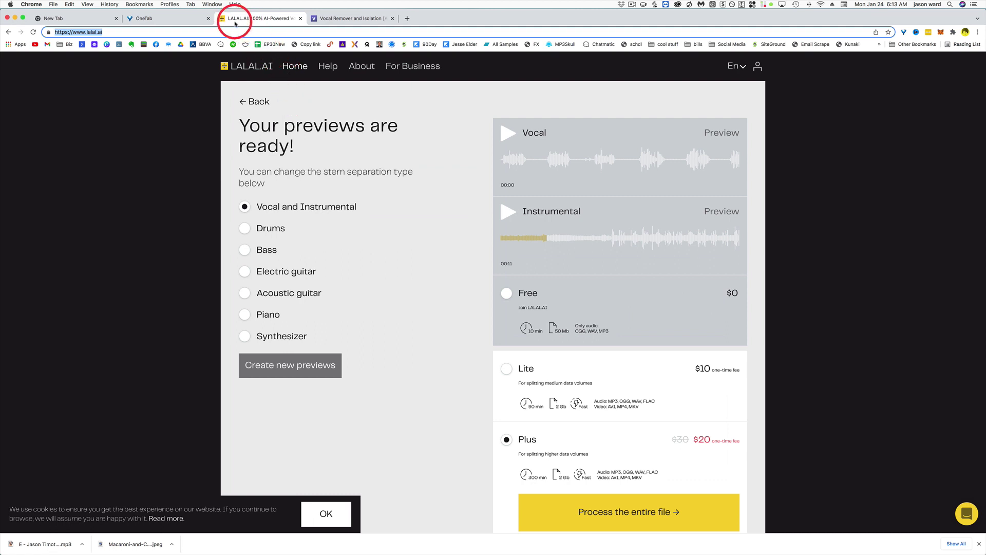
Play LALAL.AI's isolated Vocal preview stem and listen to it
click(509, 134)
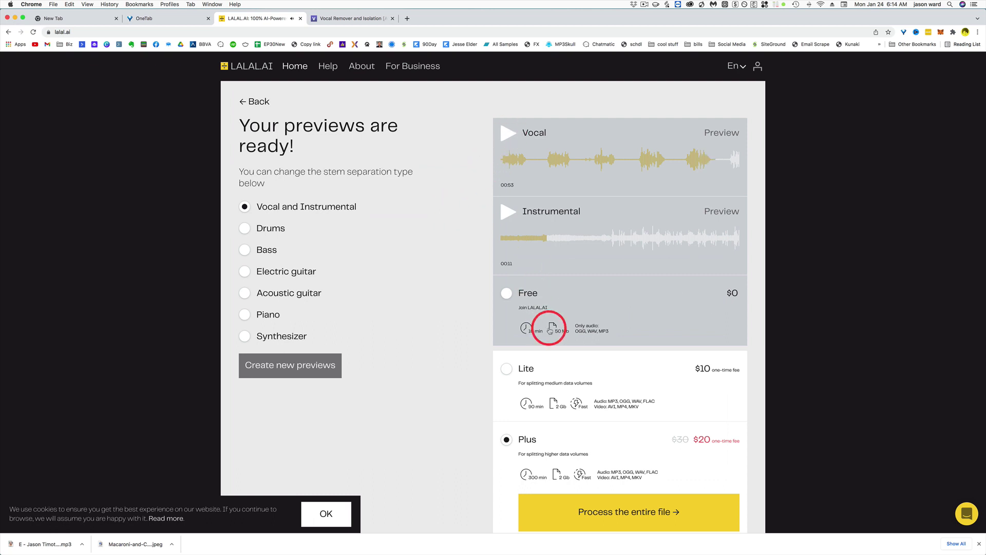
Choose the Free plan, request processing of the entire file, and focus the e-mail field
click(507, 293)
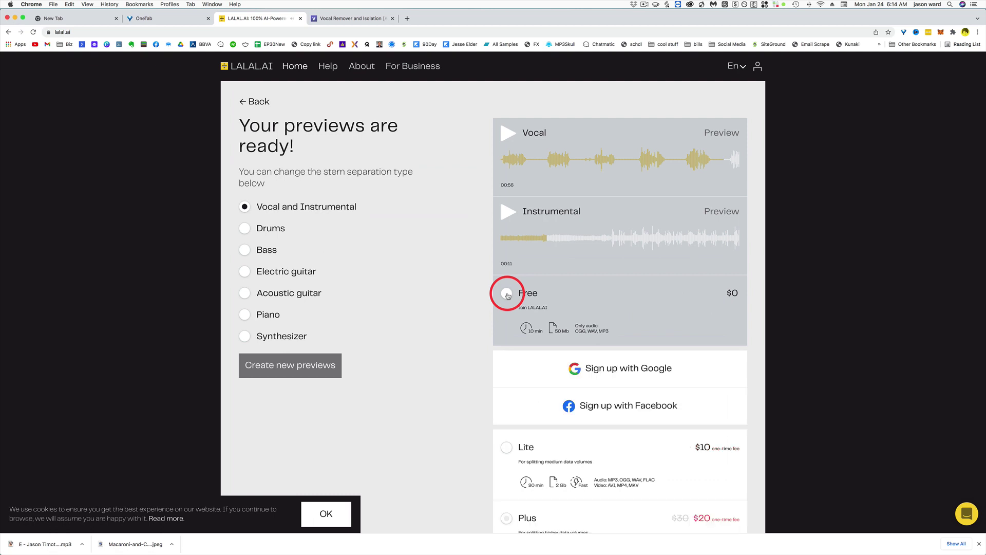
click(507, 294)
scroll(483, 447, down, 3)
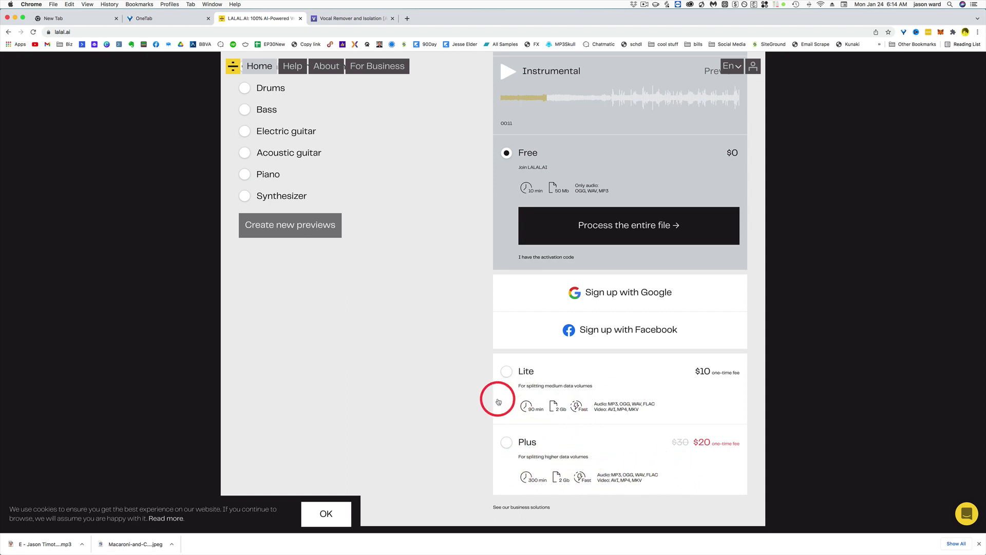
click(619, 227)
click(569, 225)
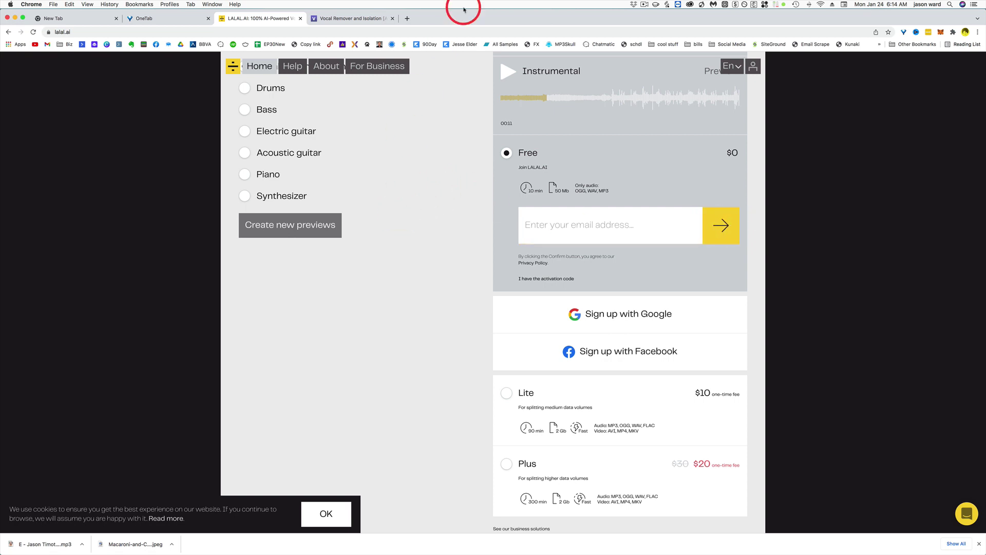
On vocalremover.org, turn the Music slider to zero, skip through the vocals from 00:14.9, and pause at 00:58.4
click(347, 18)
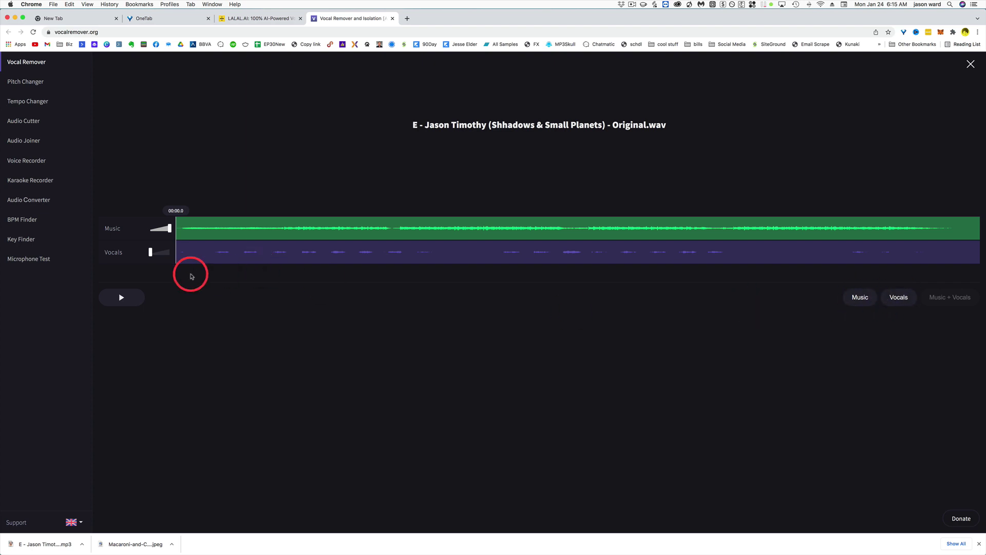
drag(169, 230, 170, 253)
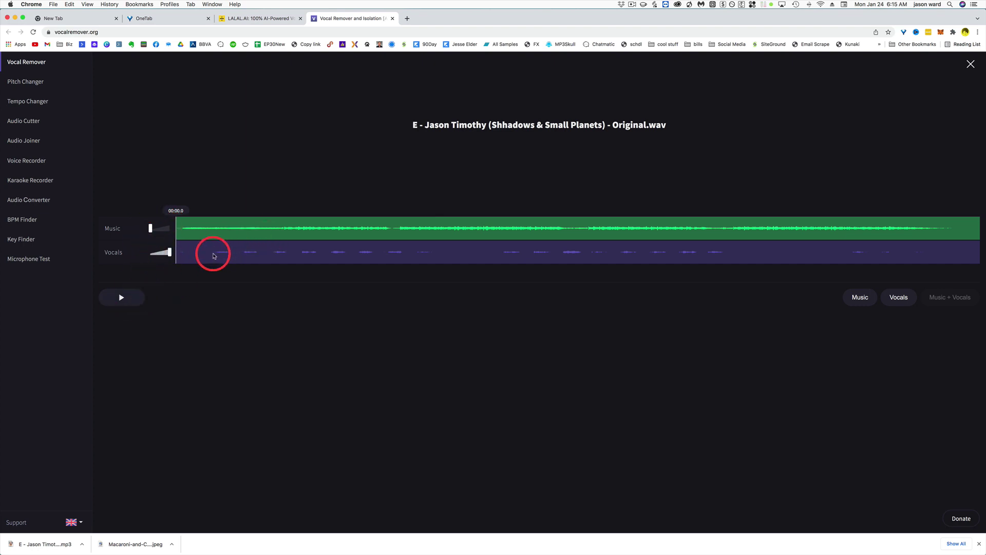
click(213, 252)
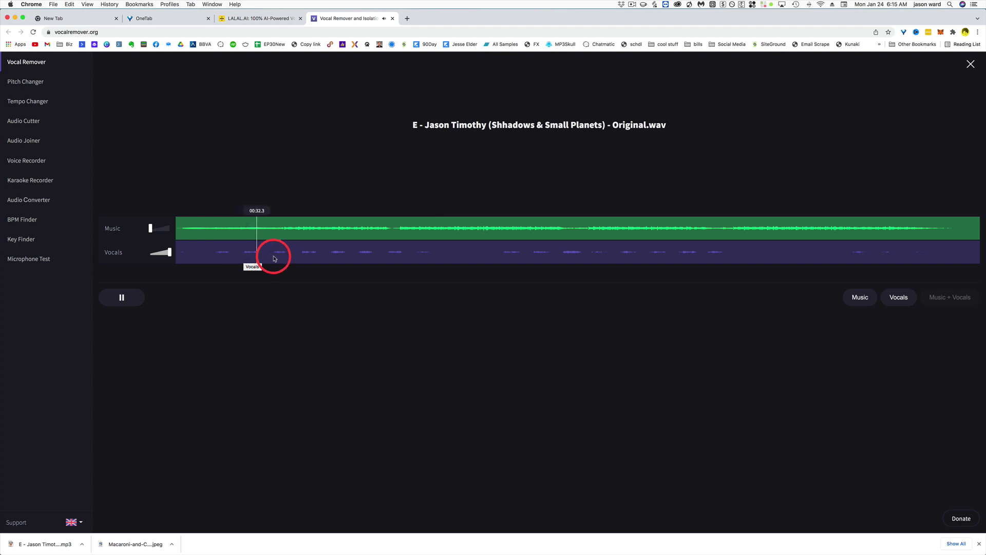
click(275, 258)
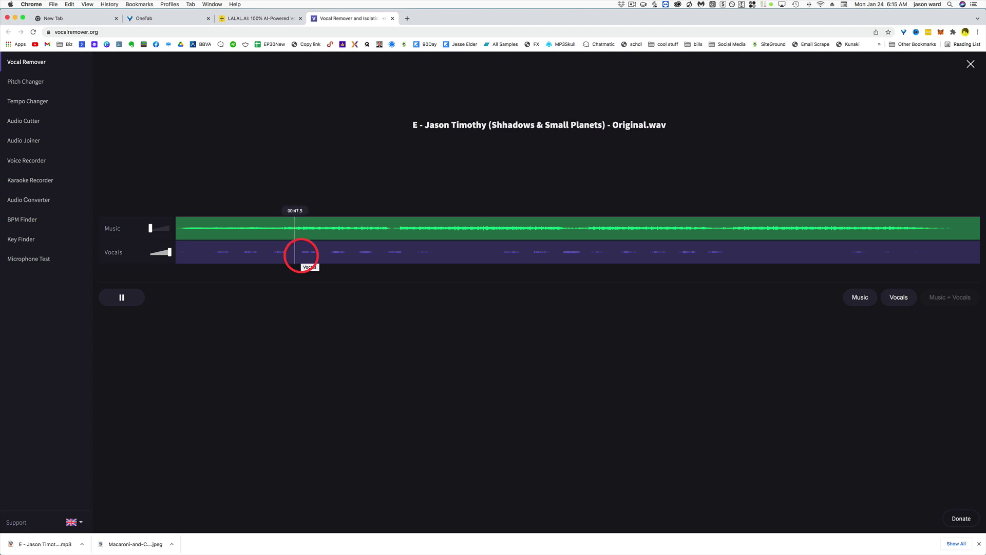
click(303, 257)
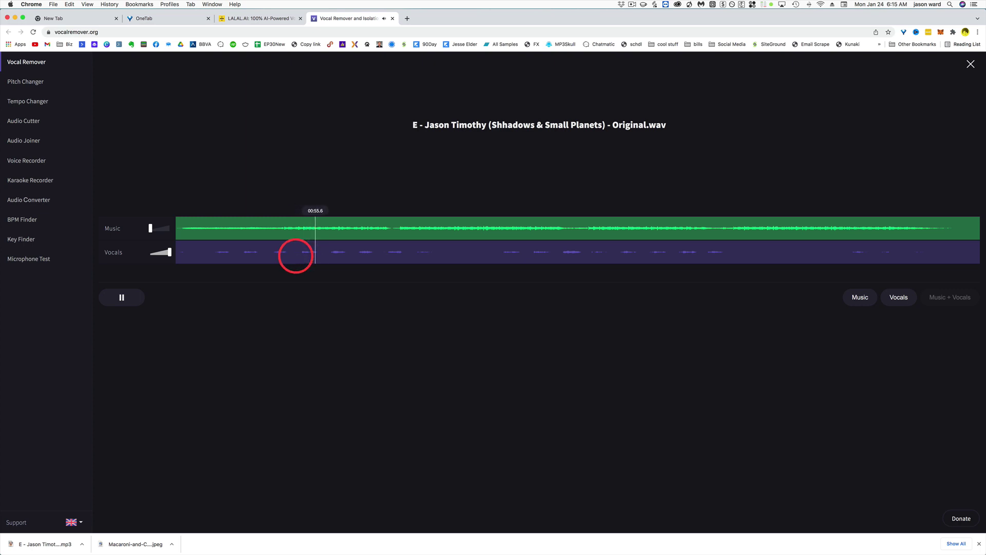
click(121, 298)
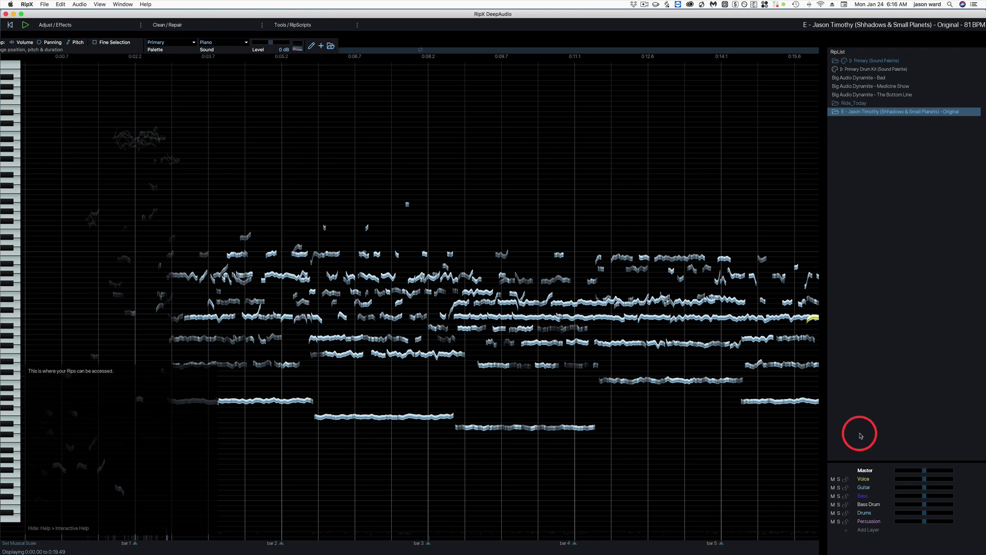
Solo the Voice layer, zoom out to the whole song, and play the isolated vocal from about 0:49
click(841, 479)
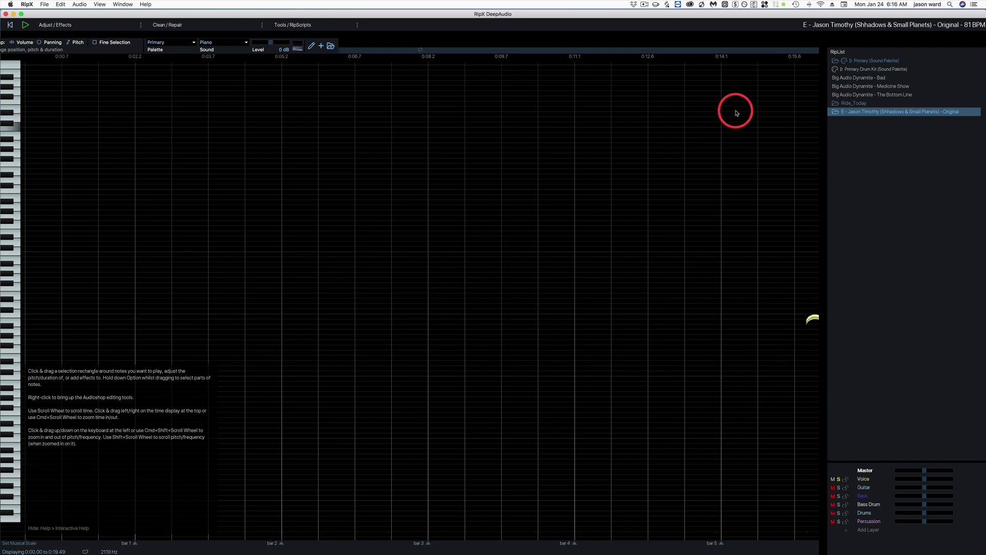
drag(750, 58, 570, 62)
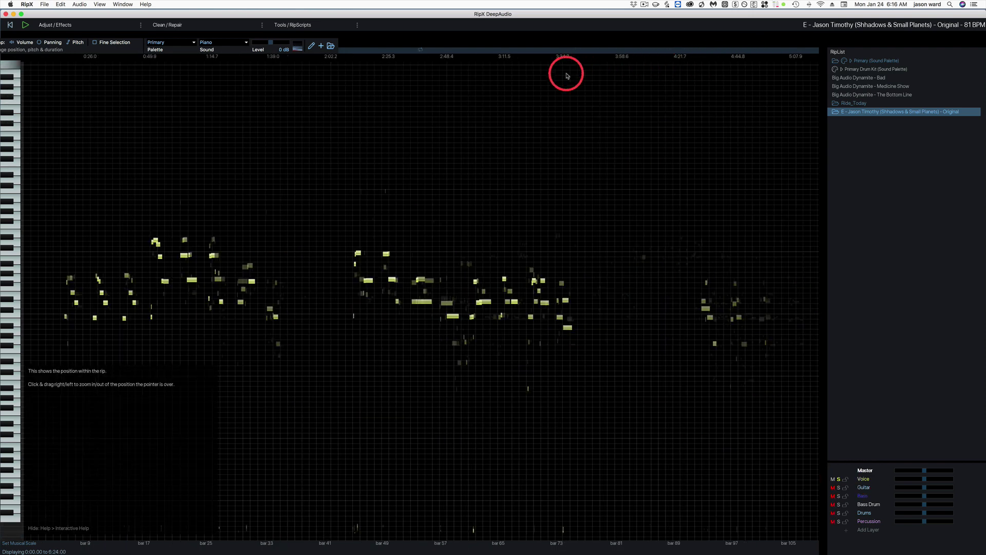
click(64, 288)
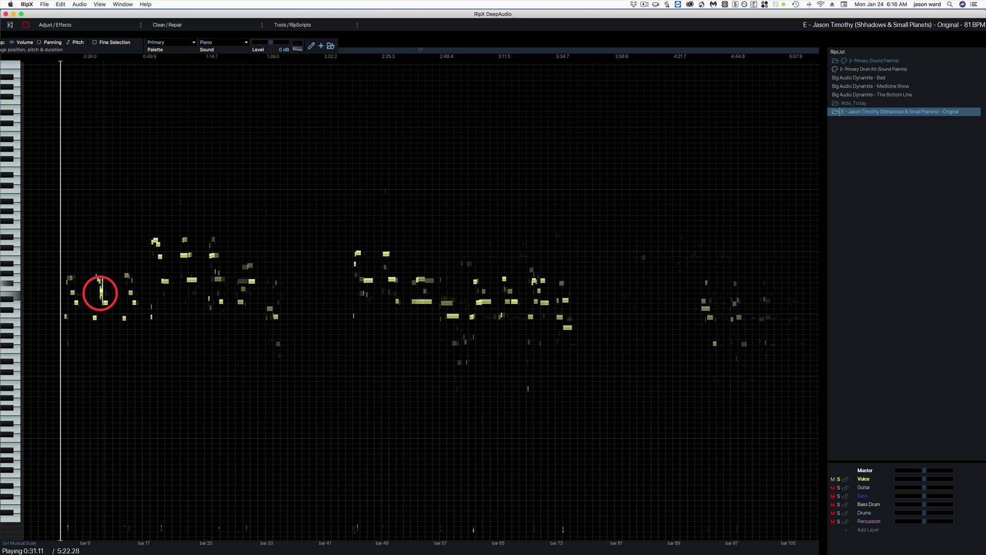
key(space)
click(156, 260)
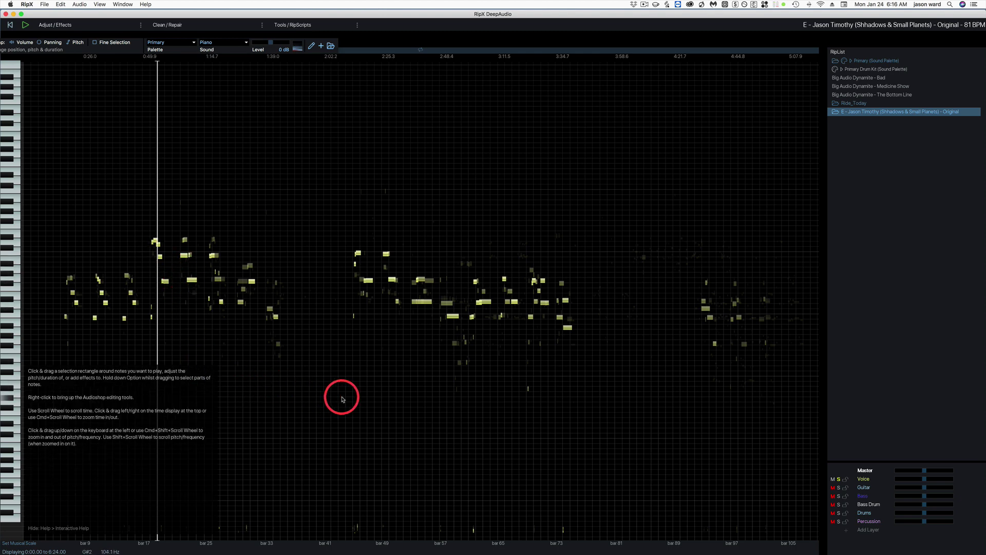
key(space)
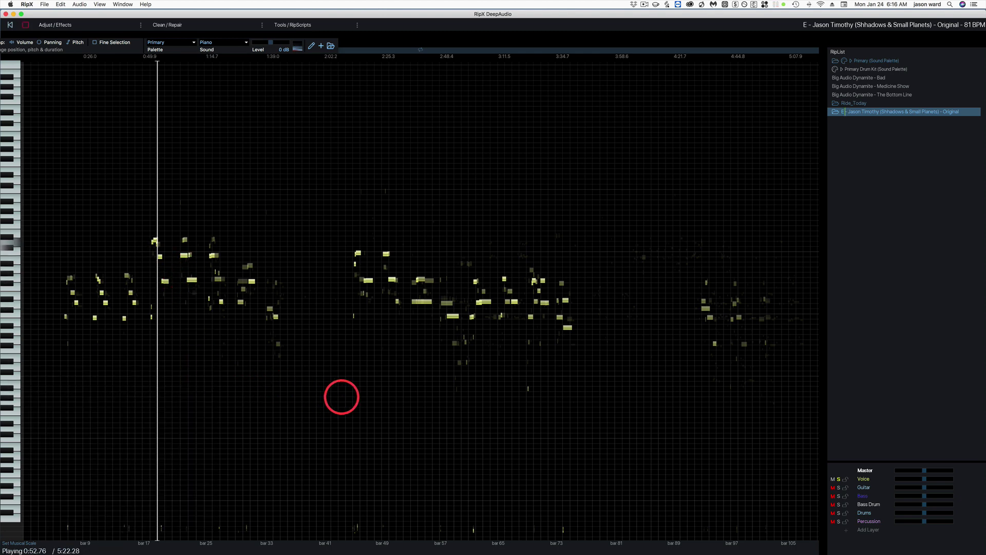
Unsolo Voice to compare against the full mix, re-solo it, then stop playback
click(838, 479)
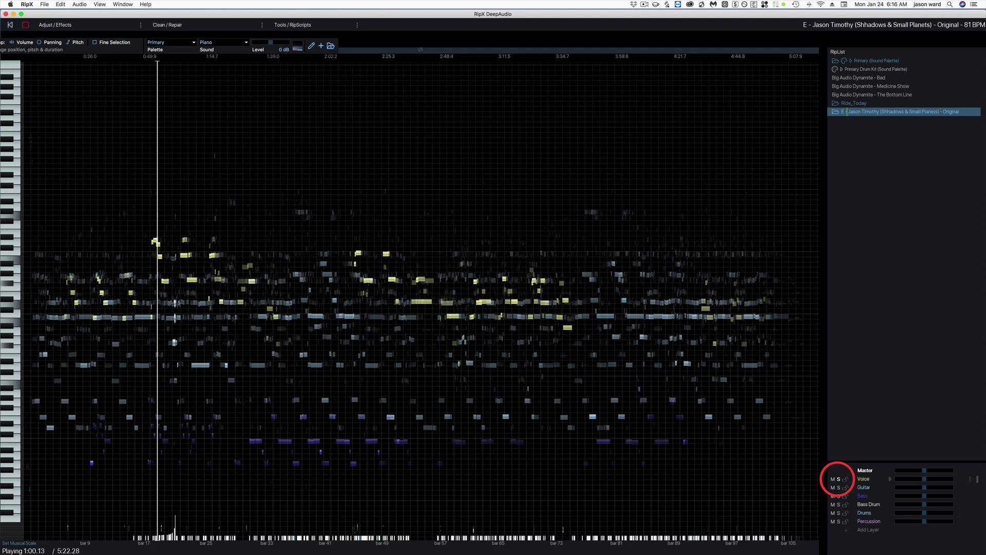
click(840, 480)
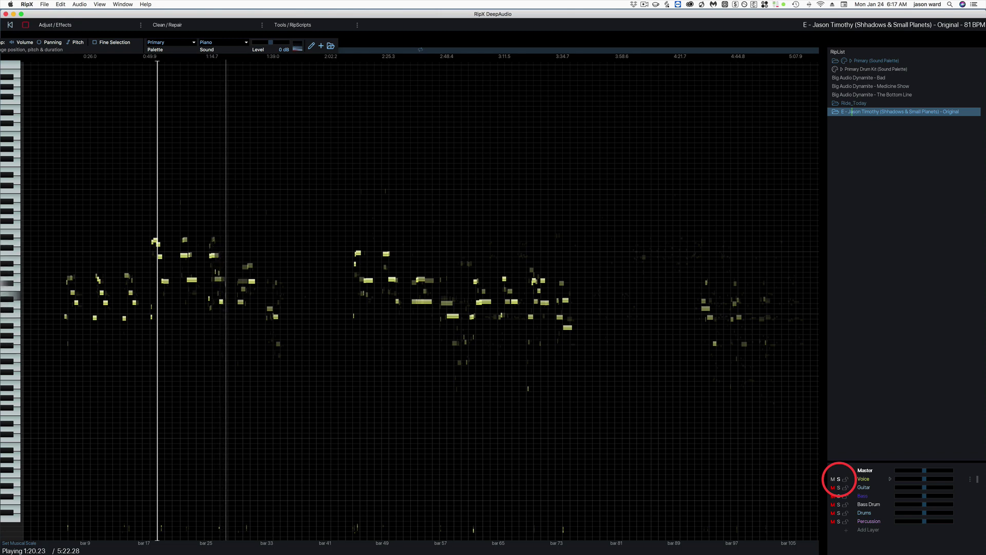
key(space)
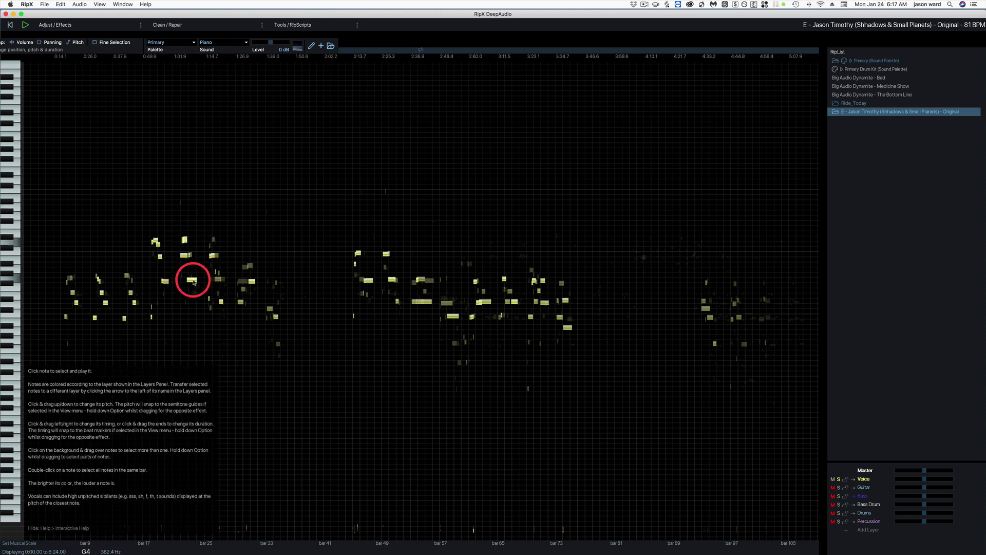
Raise and lower the pitch of a vocal note near bar 25, and widen a neighbouring note
click(192, 281)
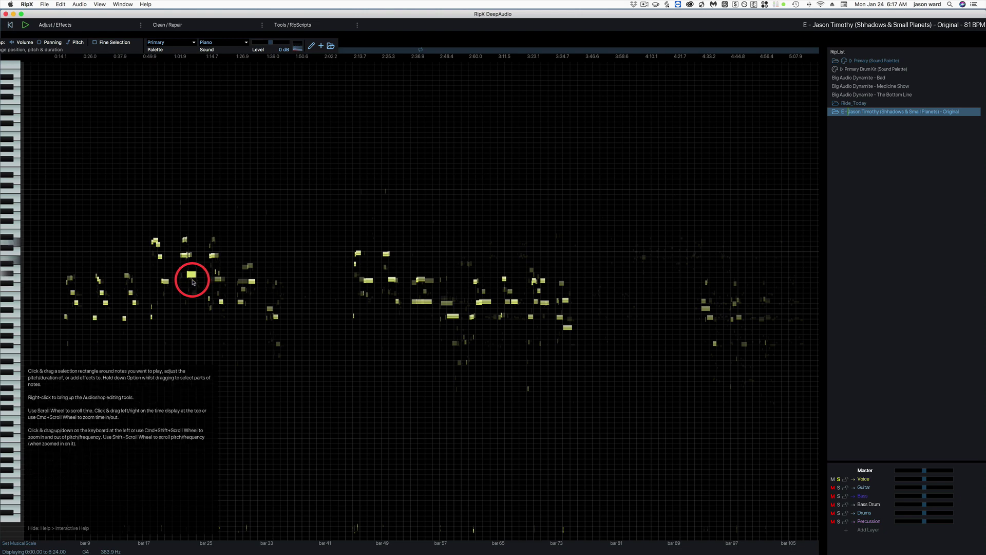
drag(193, 282, 191, 277)
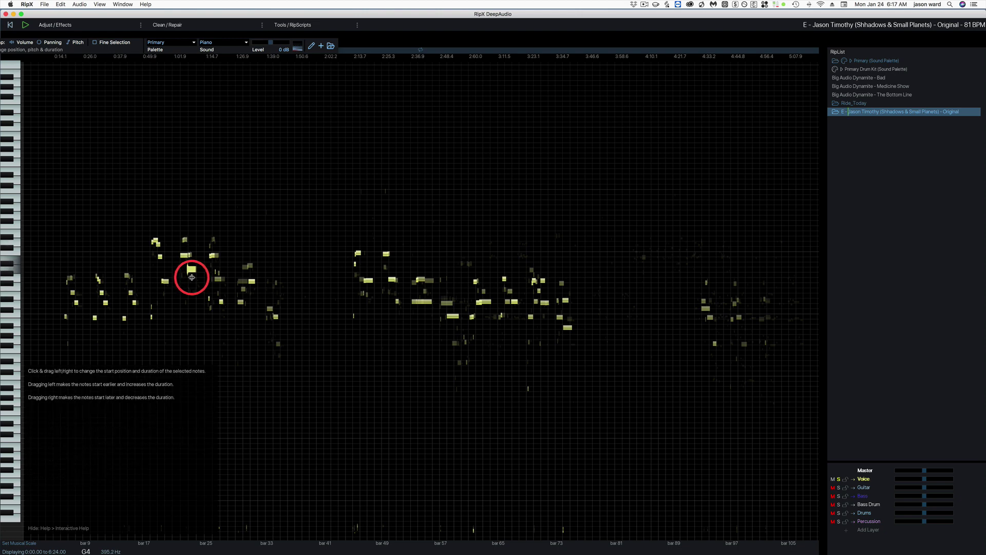
drag(192, 272, 191, 274)
click(191, 275)
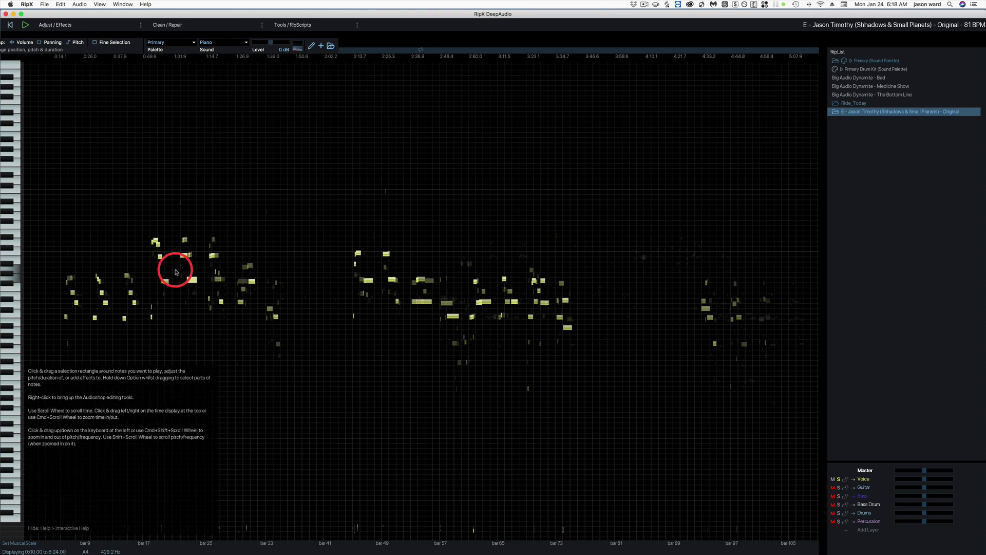
drag(175, 272, 183, 266)
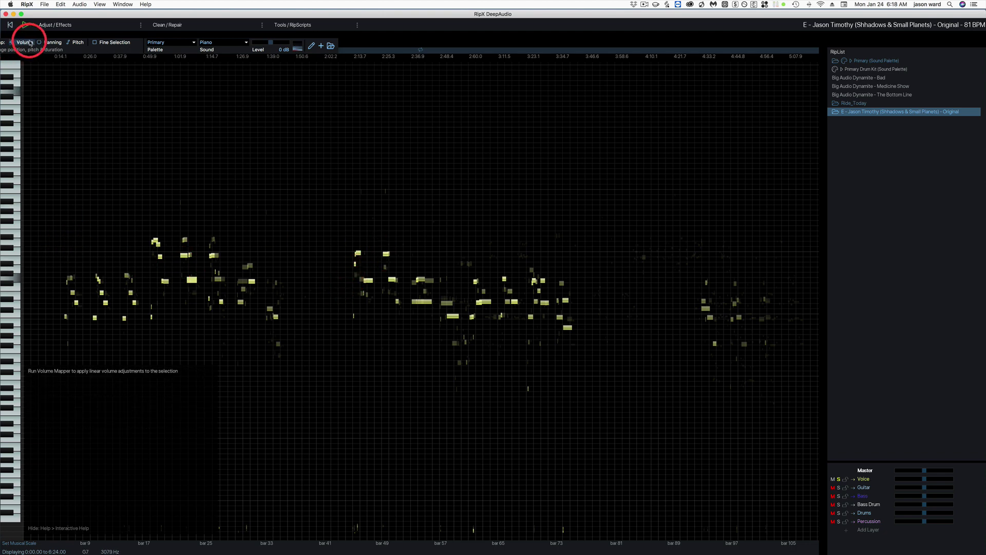
click(77, 42)
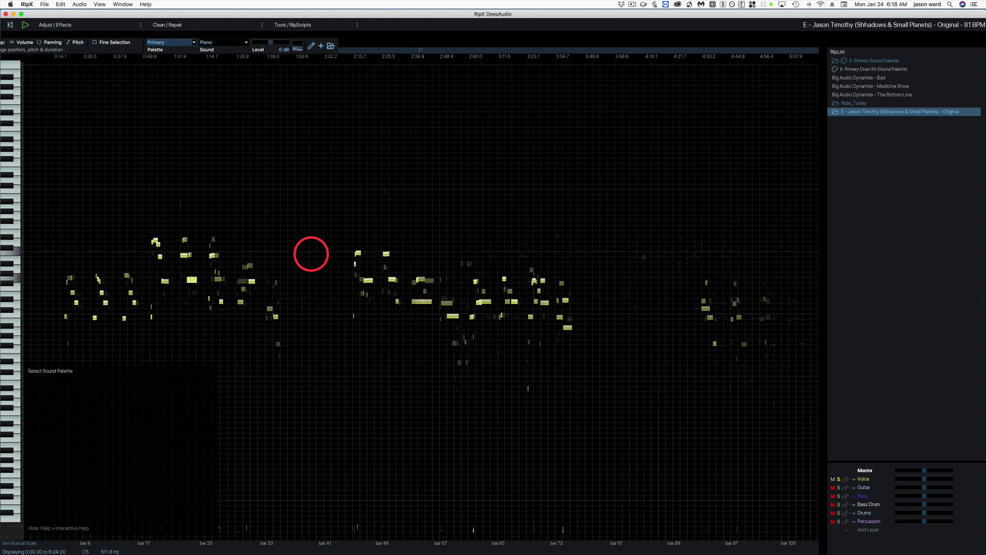
Switch desktops from RipX over to the browser
key(ctrl+Left)
key(ctrl+Left)
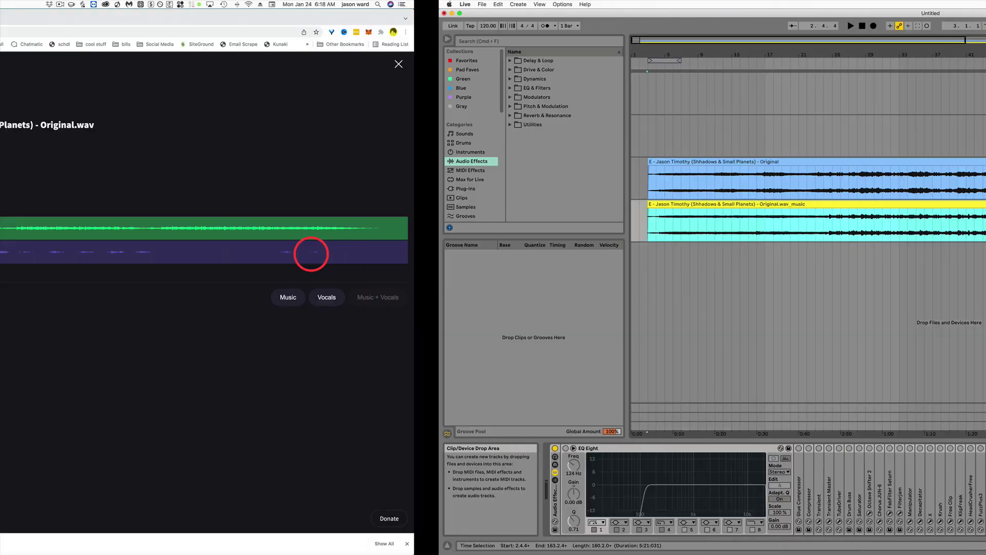